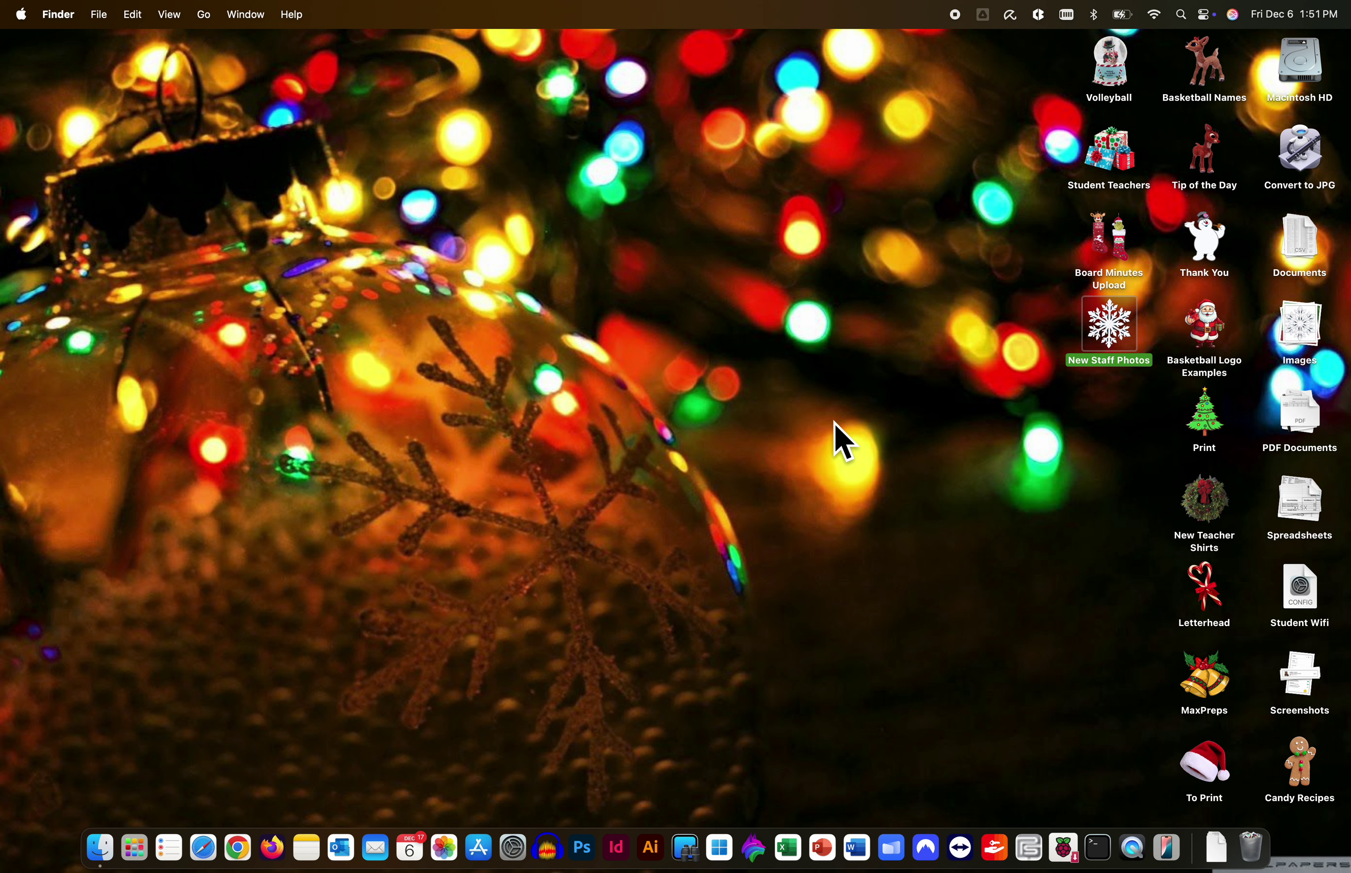
- Create a new folder on the desktop and select it
click(100, 15)
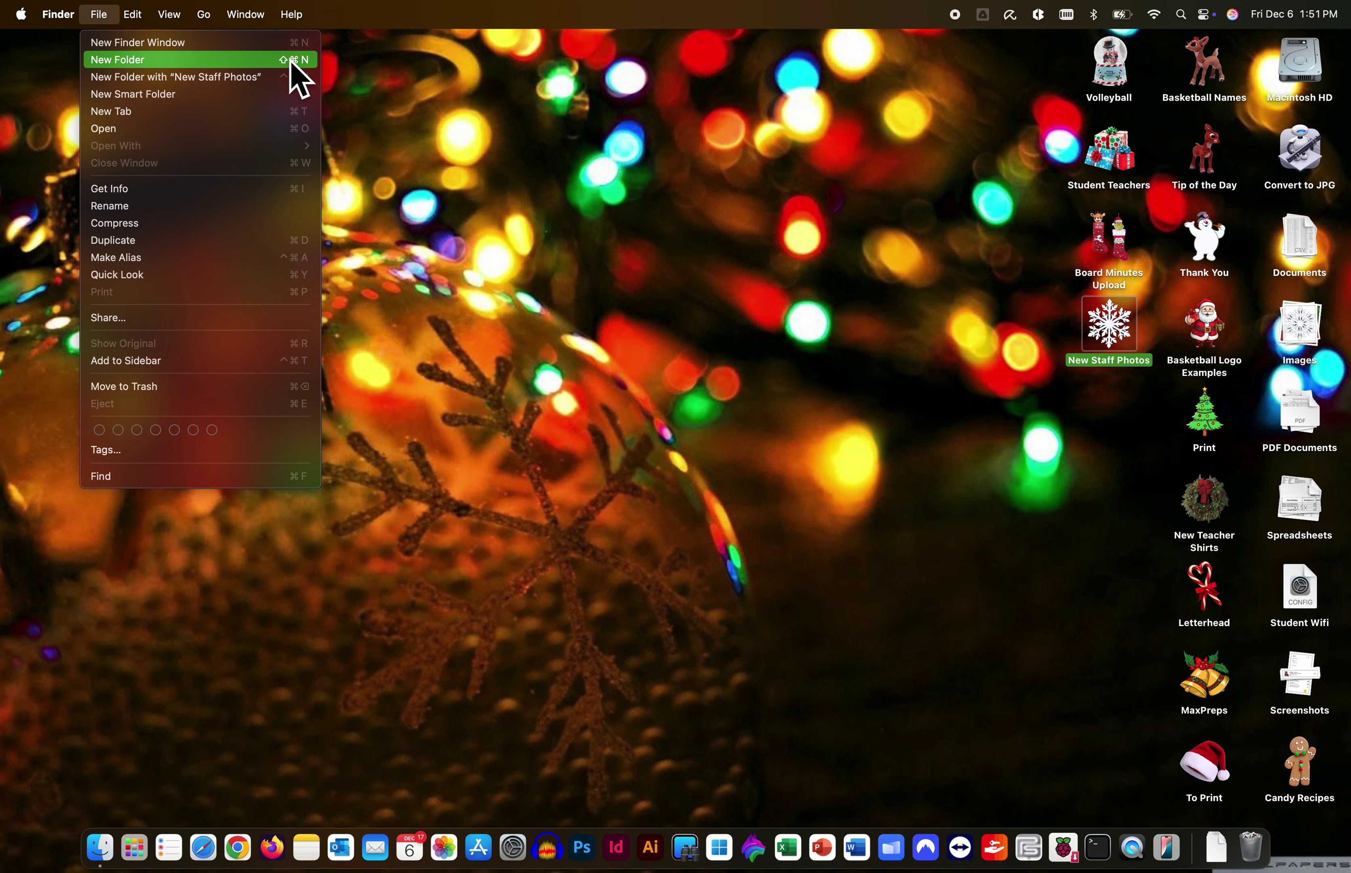
click(301, 62)
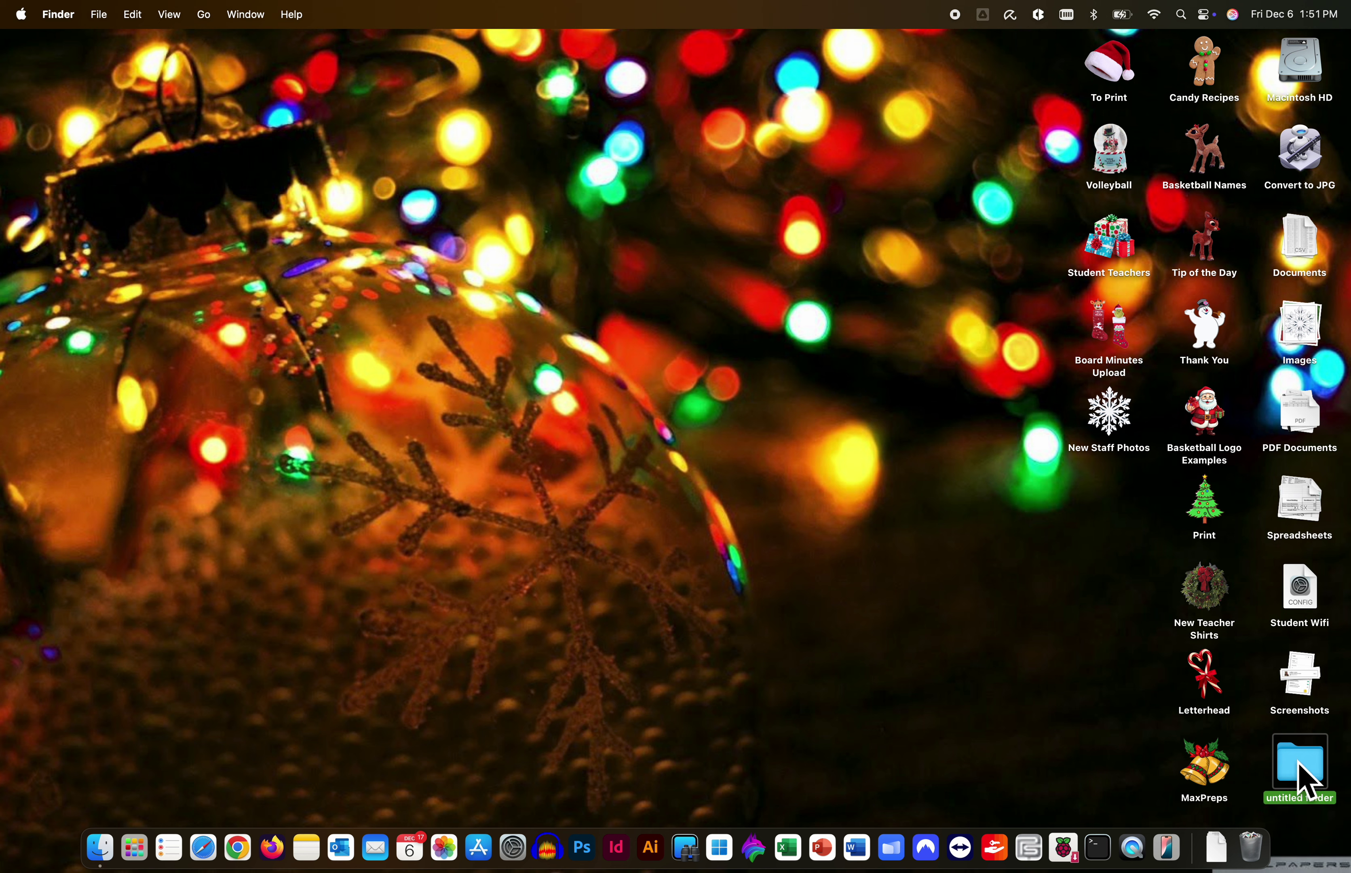
right_click(1012, 629)
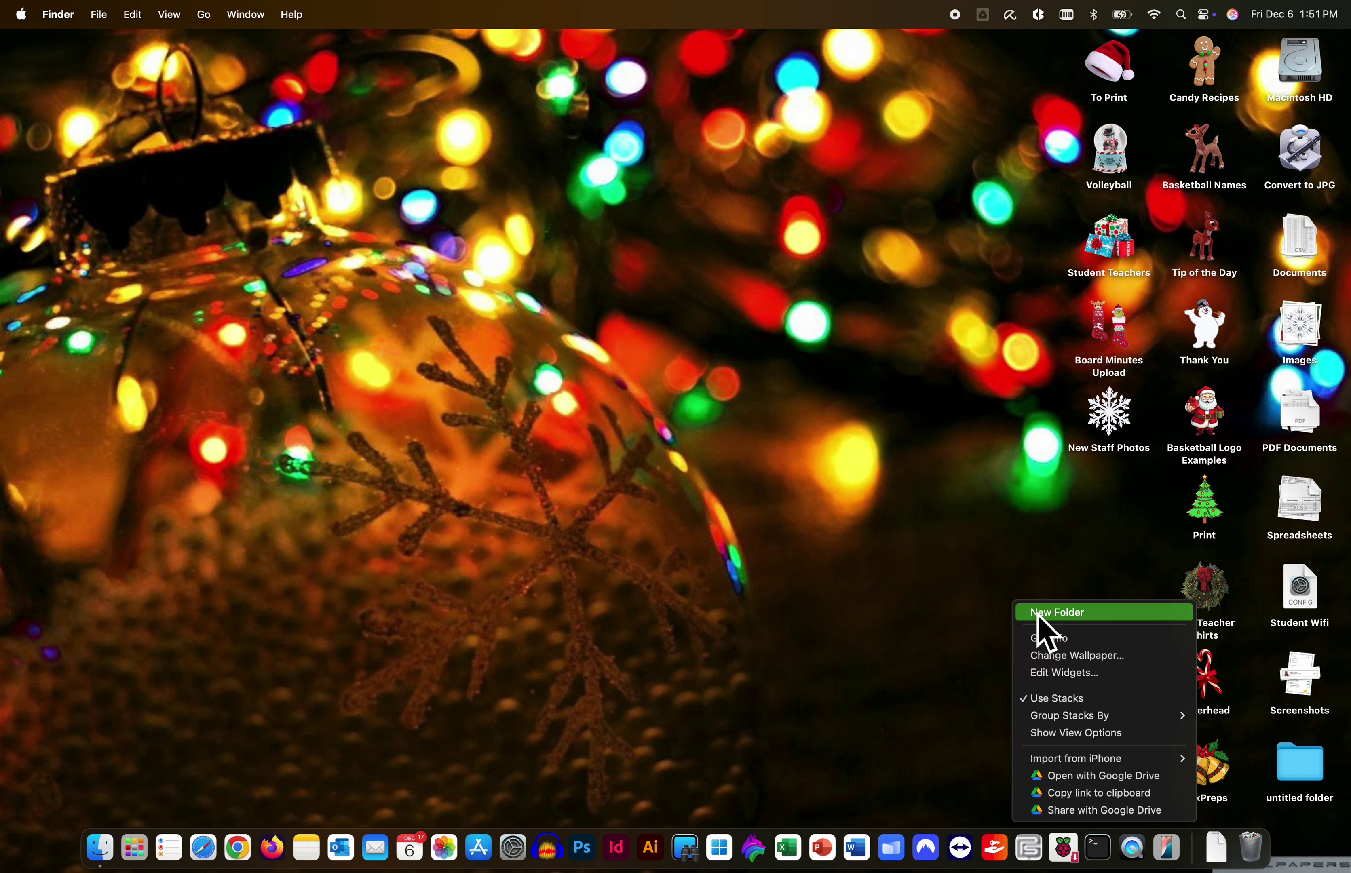
click(913, 596)
click(1305, 760)
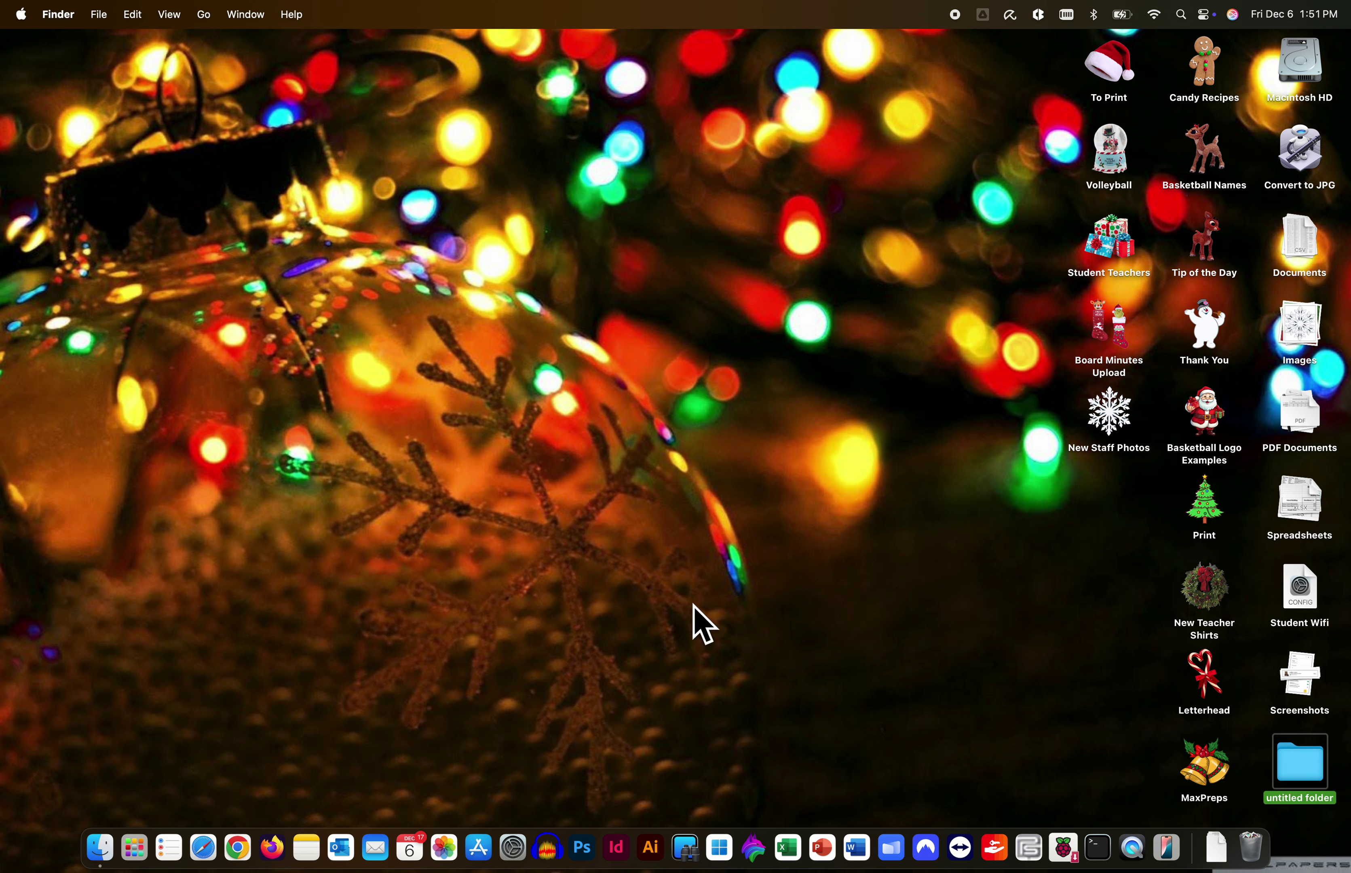
- Switch to Safari and go to images.google.com
click(209, 850)
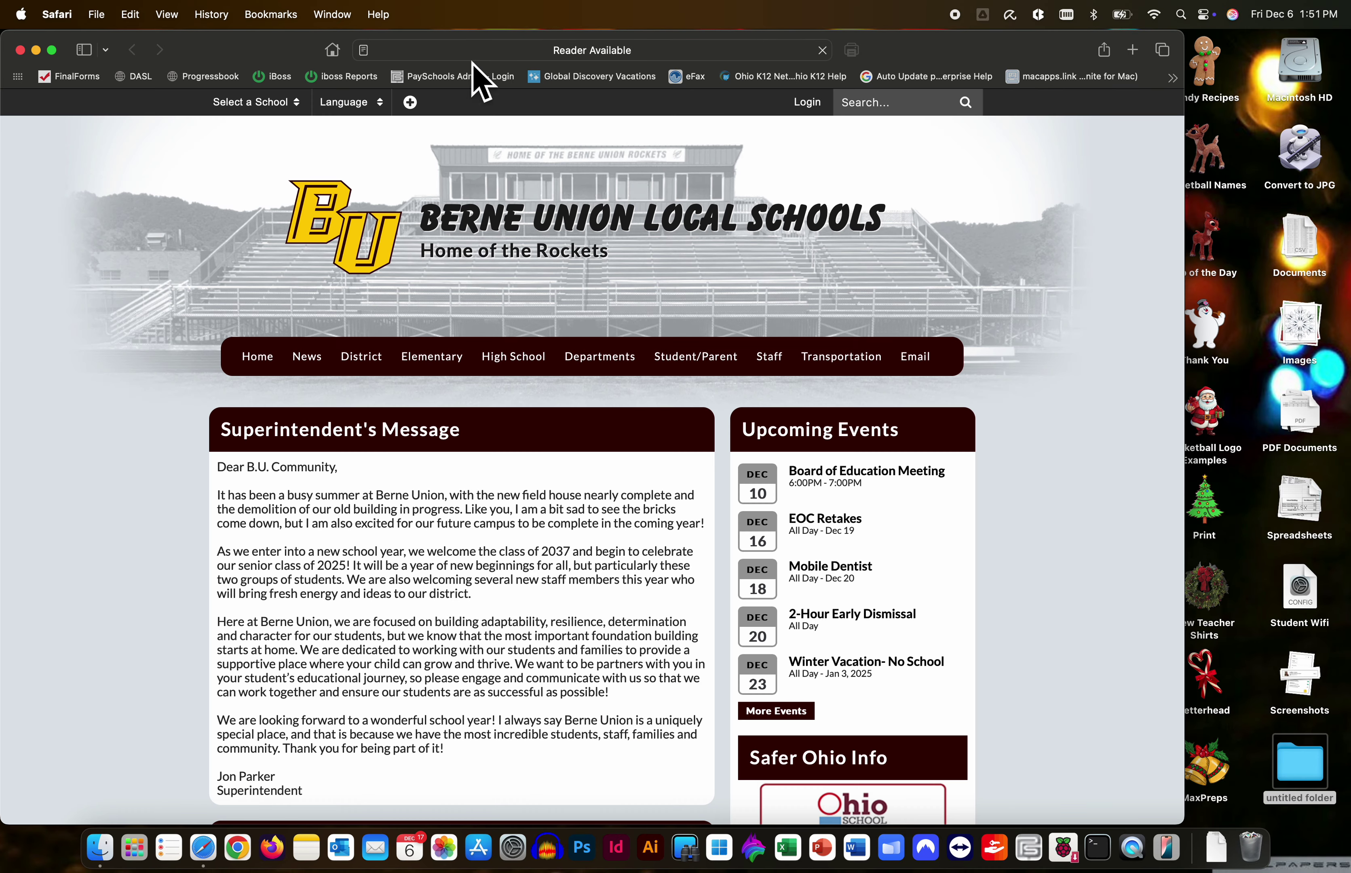
click(503, 56)
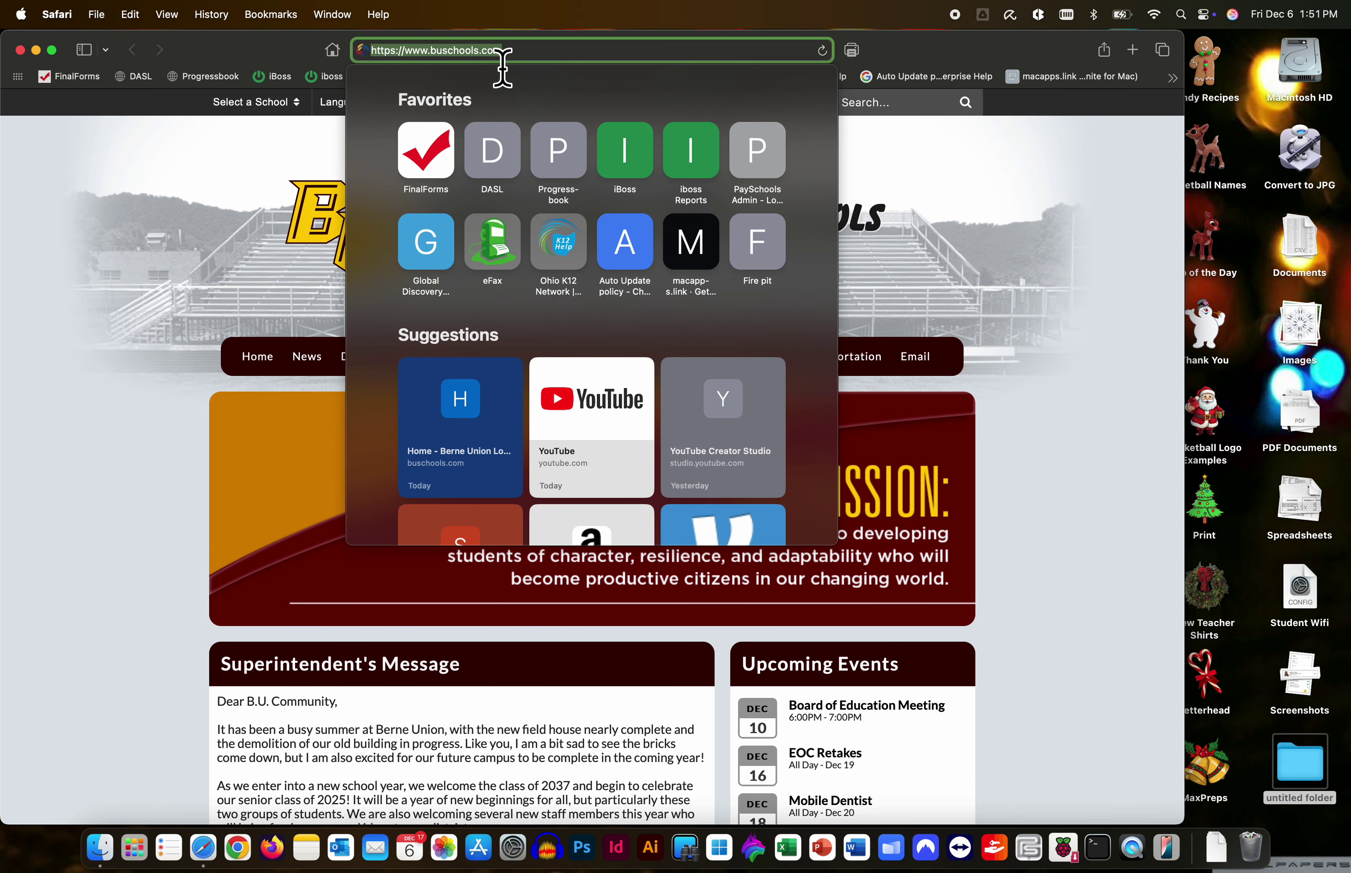
key(BackSpace)
text(images.google.co)
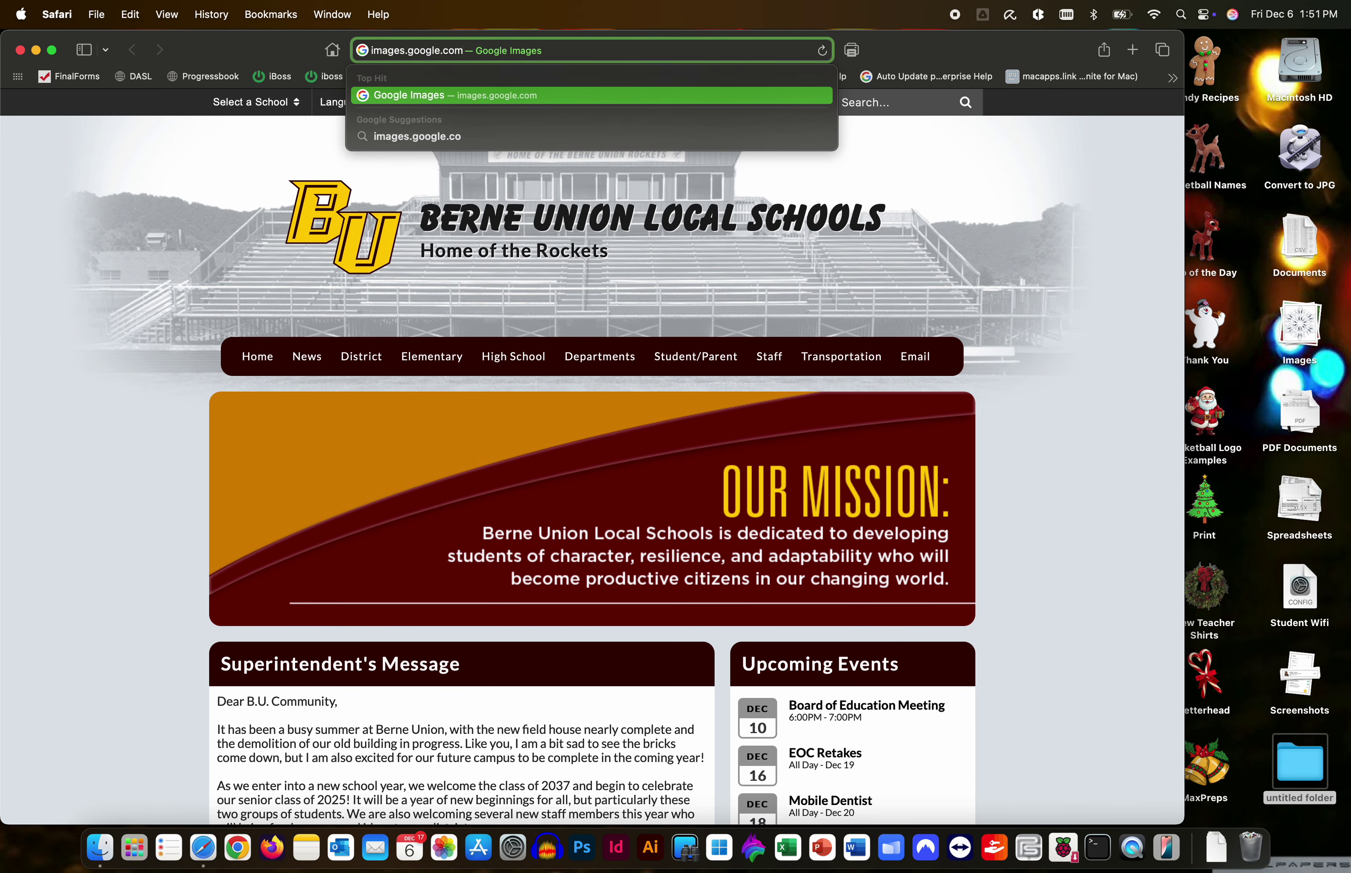
key(Return)
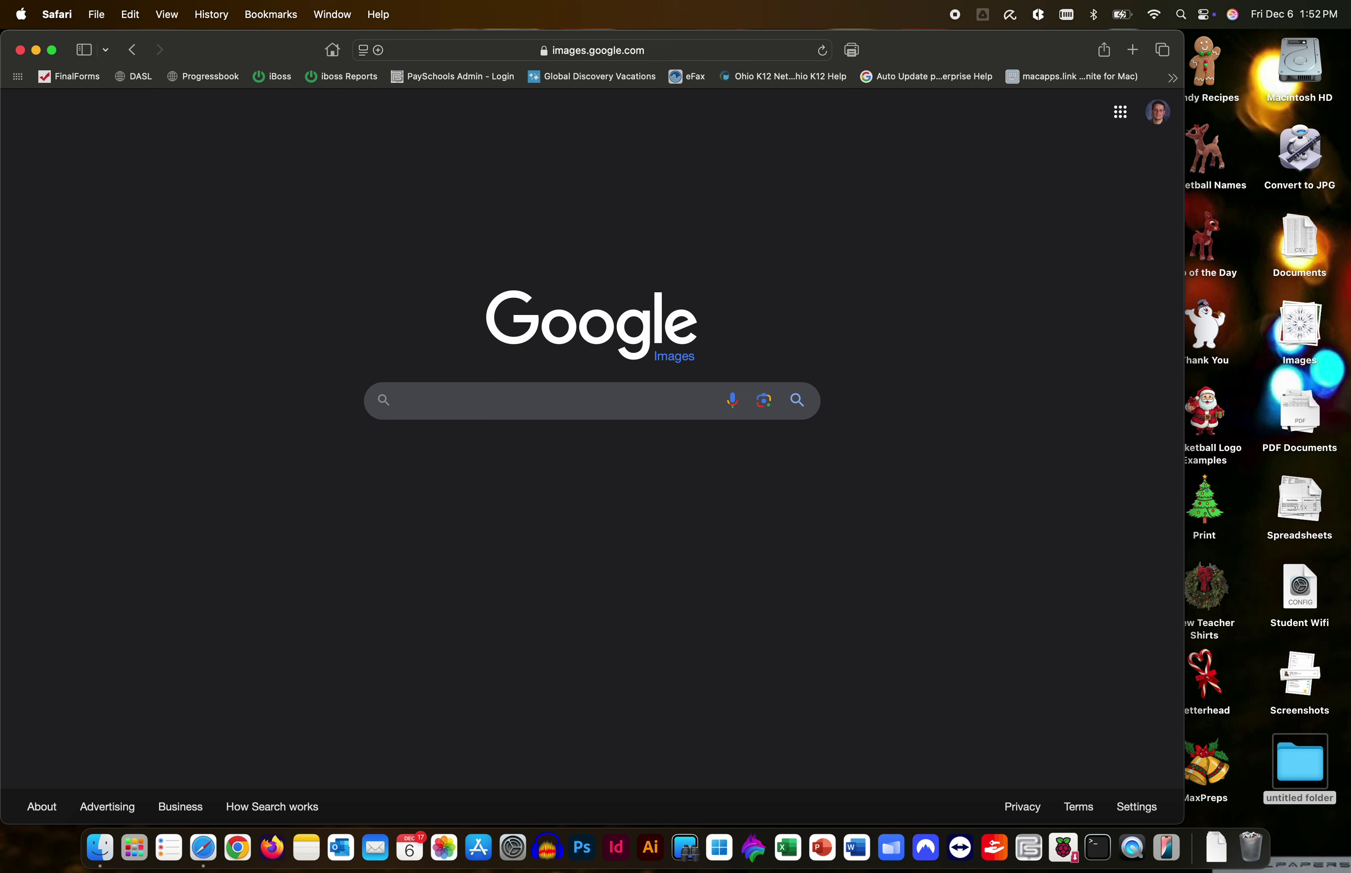
- Search Google Images for "Christmas Elf"
text(Christmas)
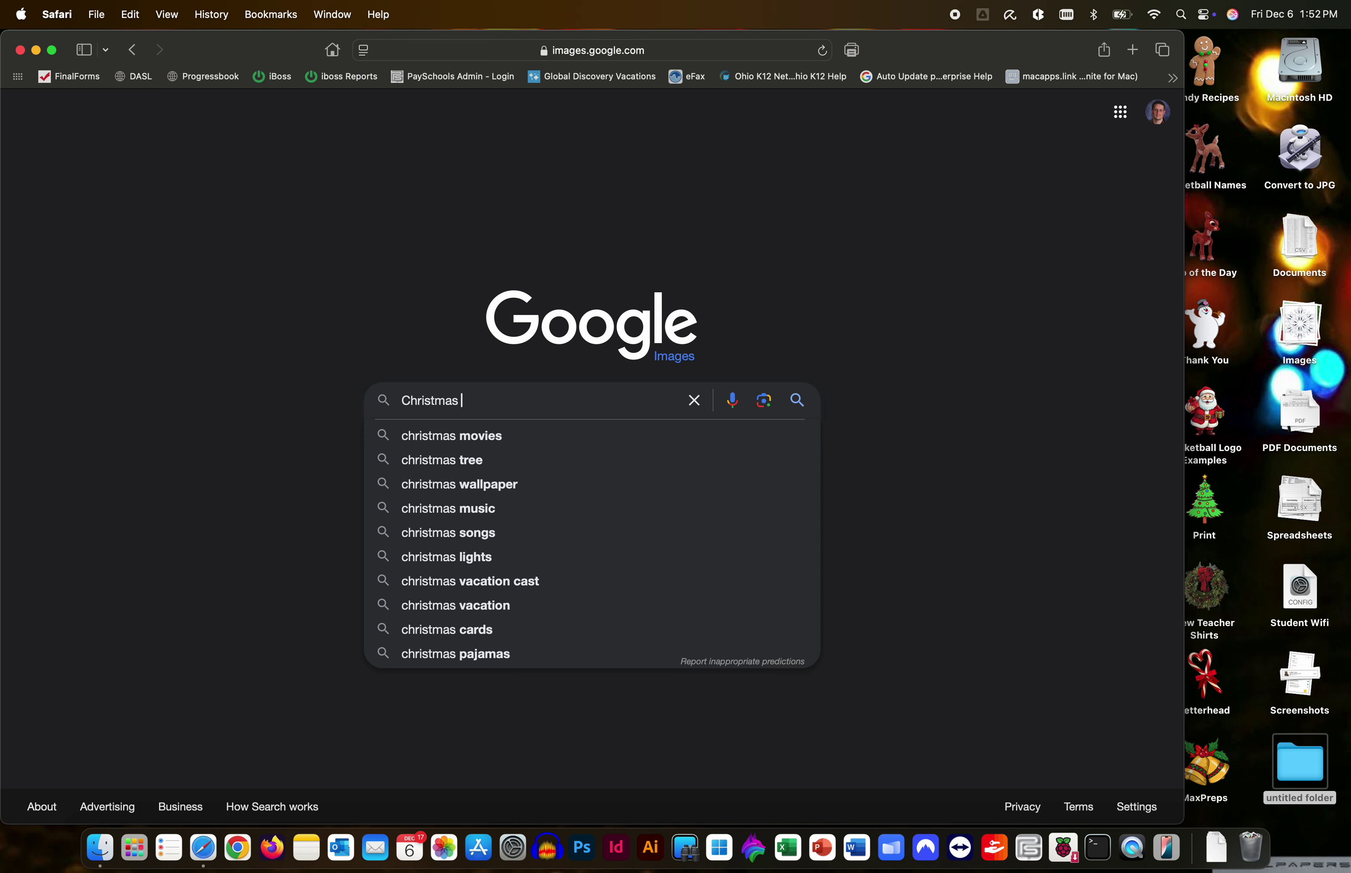
text( Elf)
key(Return)
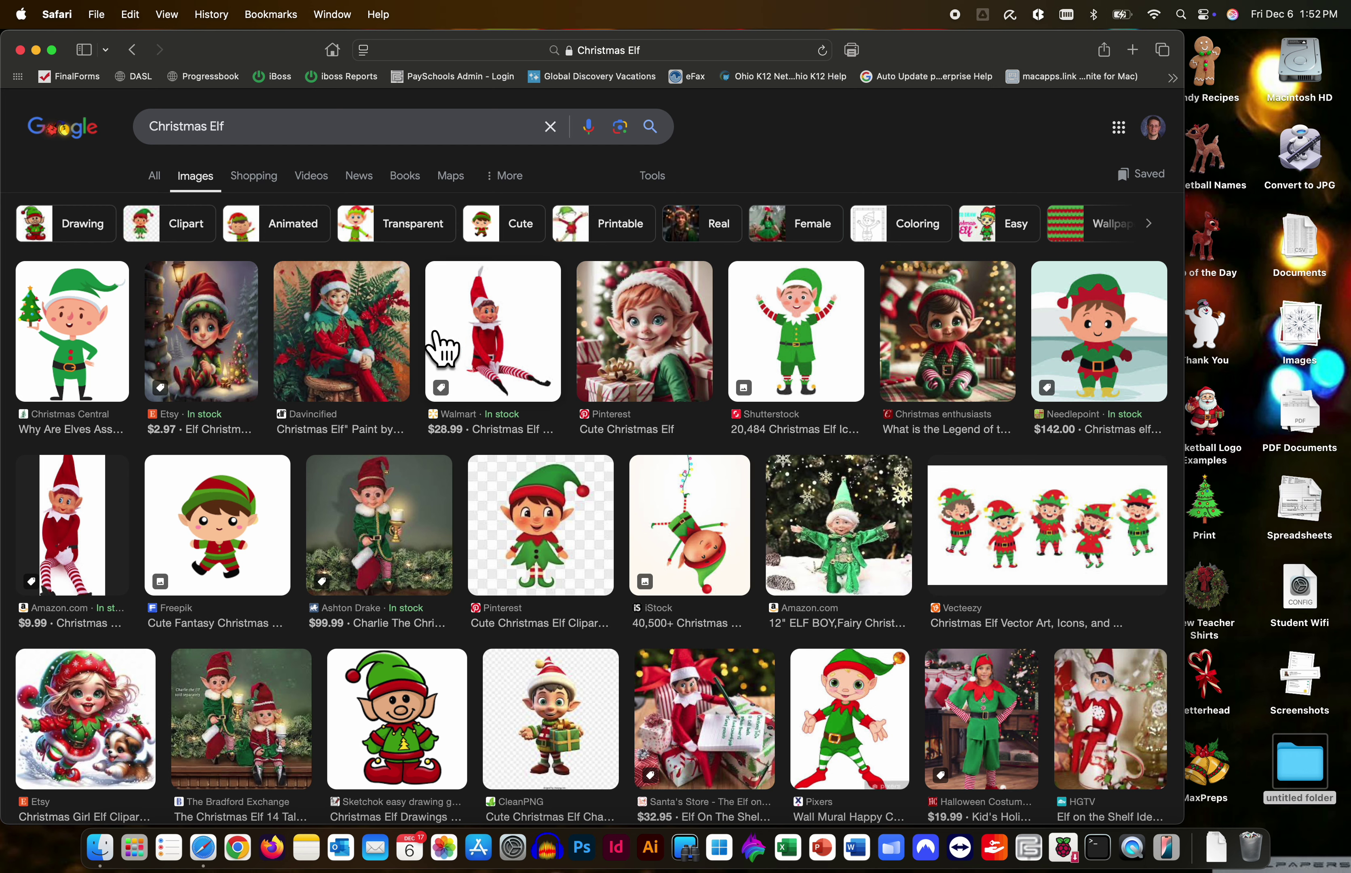
- Open the Adobe Stock result of the green-dressed elf with outstretched arms, save its image to the desktop, and quit Safari
scroll(494, 370, down, 1)
scroll(449, 374, down, 5)
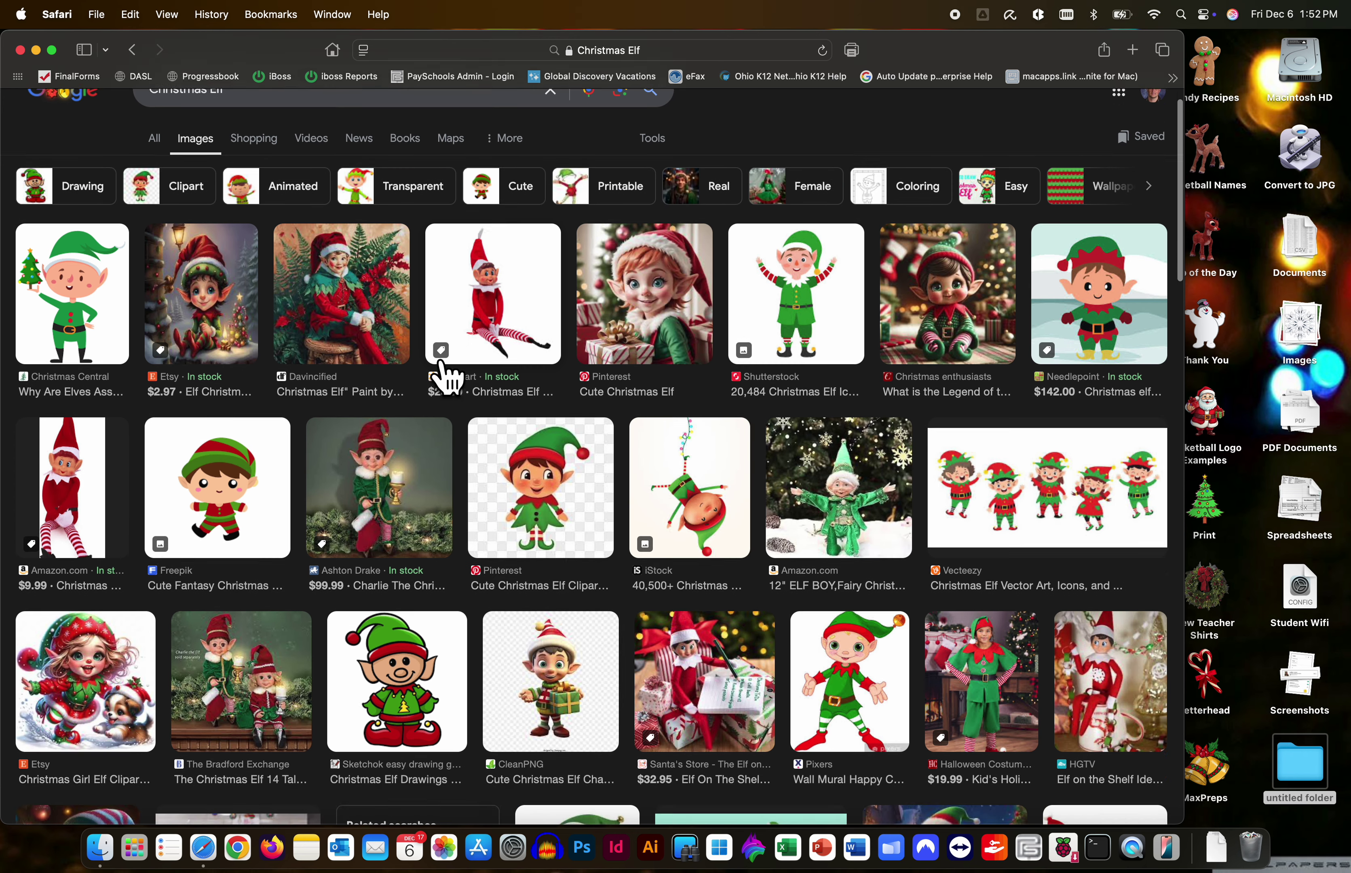
scroll(449, 375, down, 3)
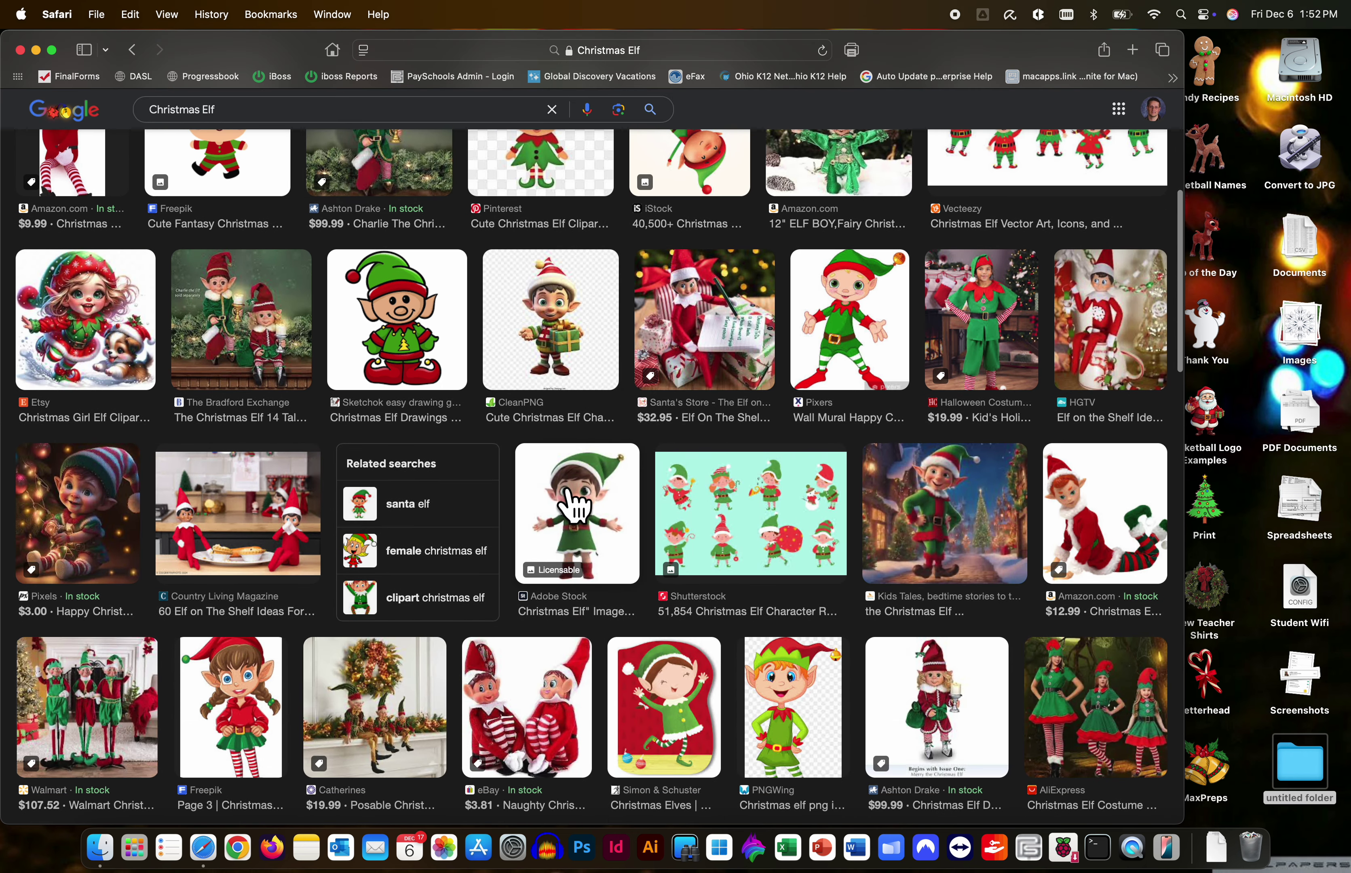
click(574, 505)
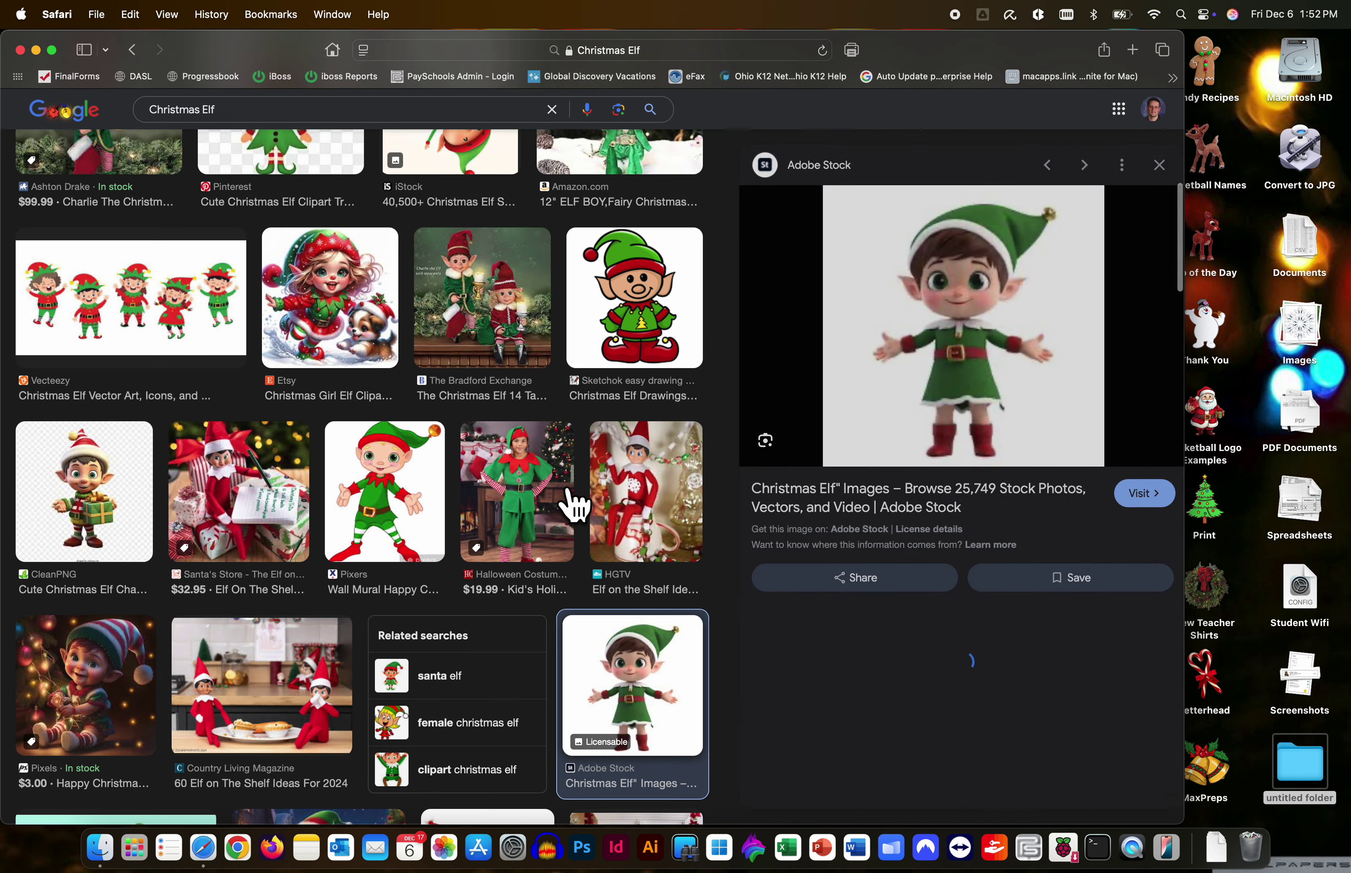
drag(908, 313, 1240, 392)
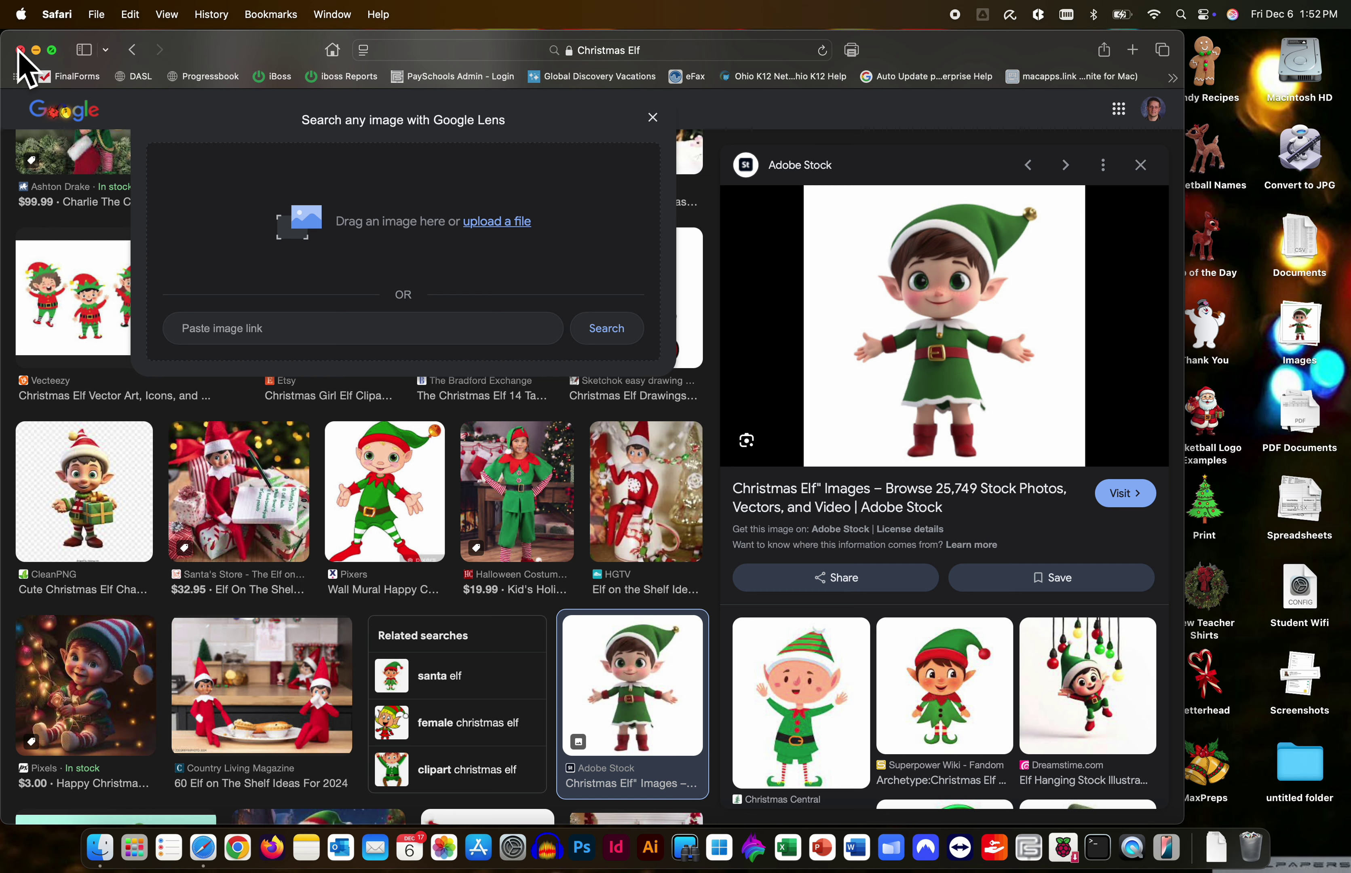
key(super+q)
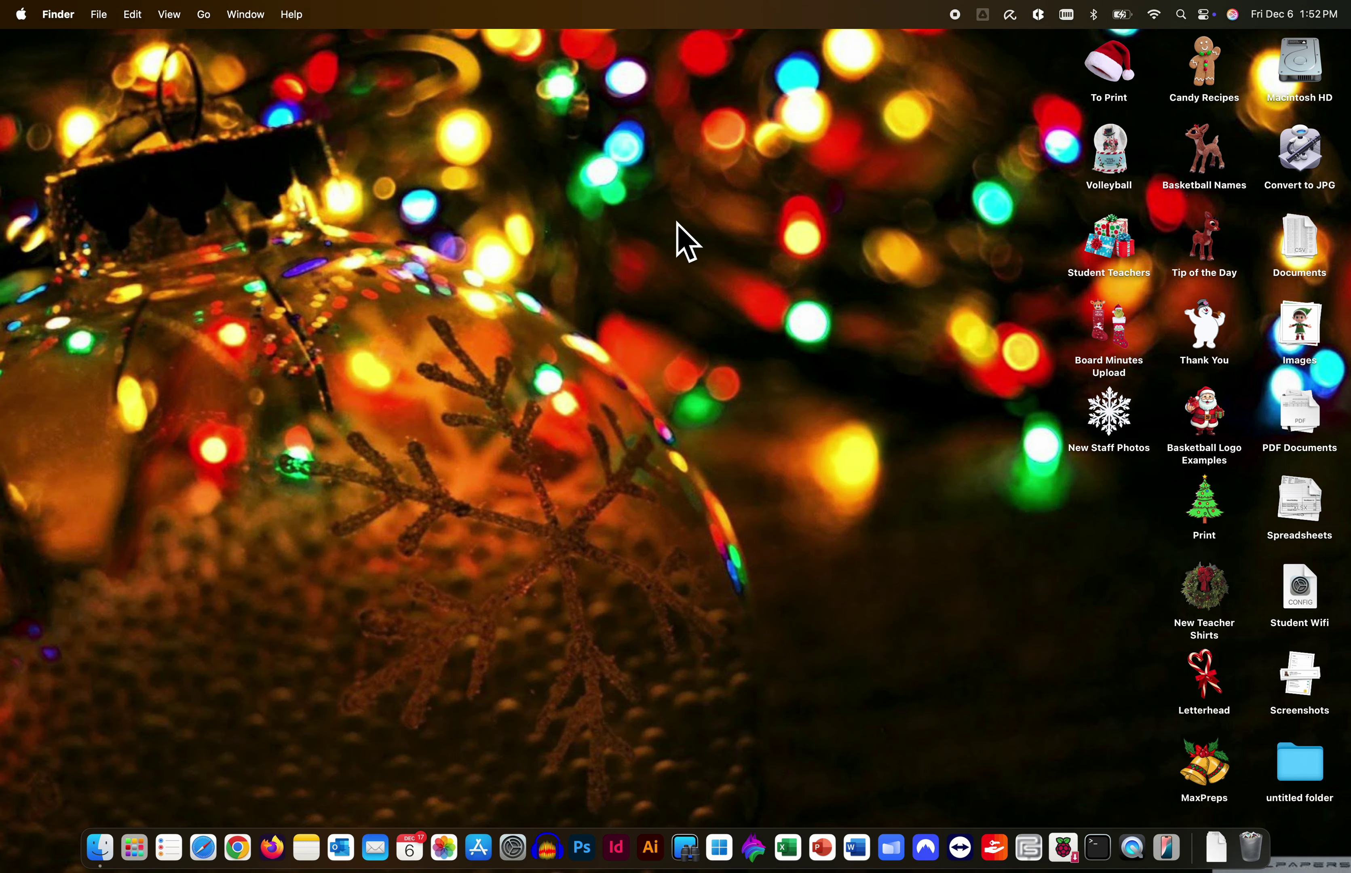
- Expand the desktop's Images stack to check the saved elf picture, and collapse it again
click(1305, 339)
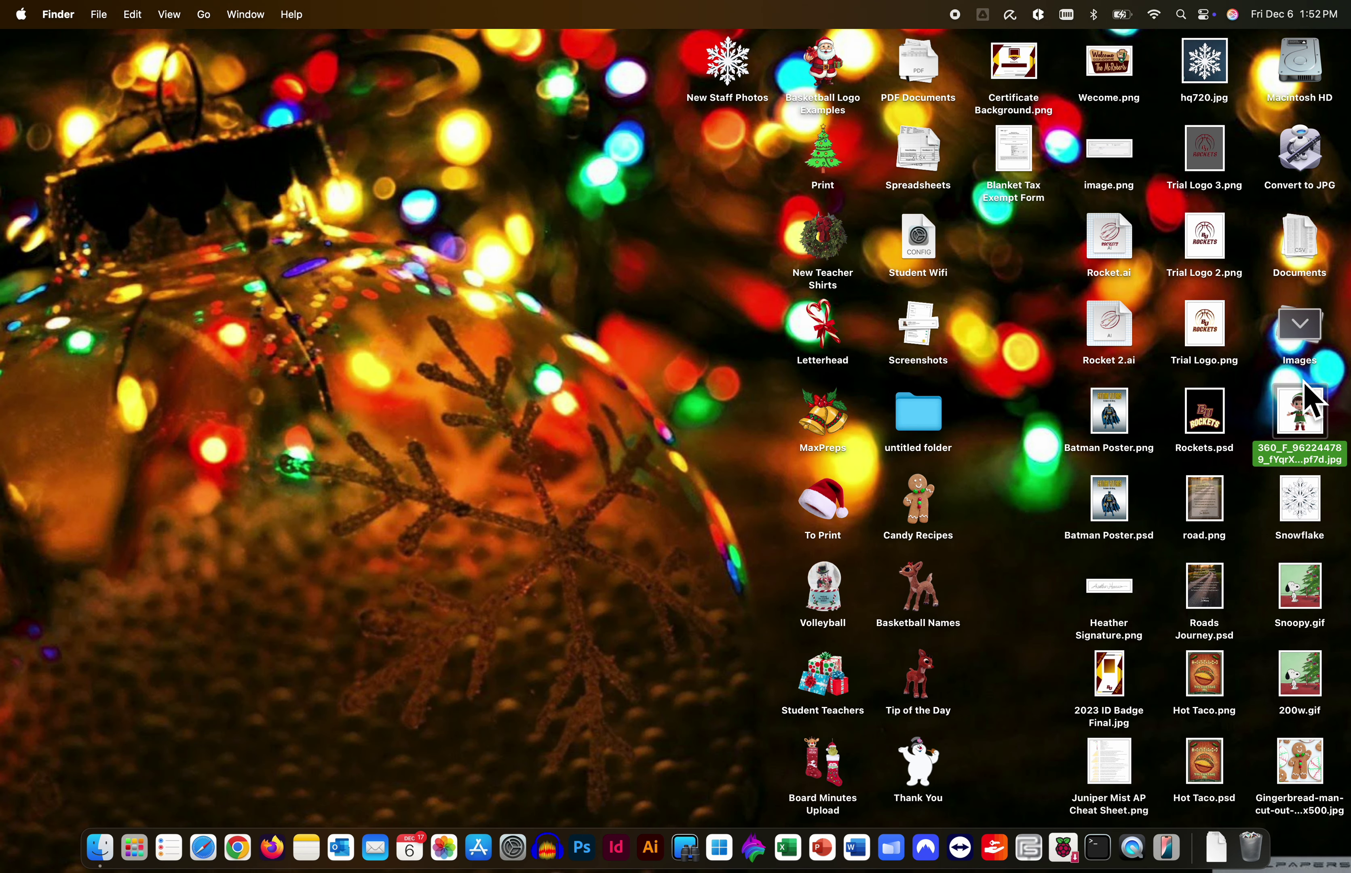
click(1304, 339)
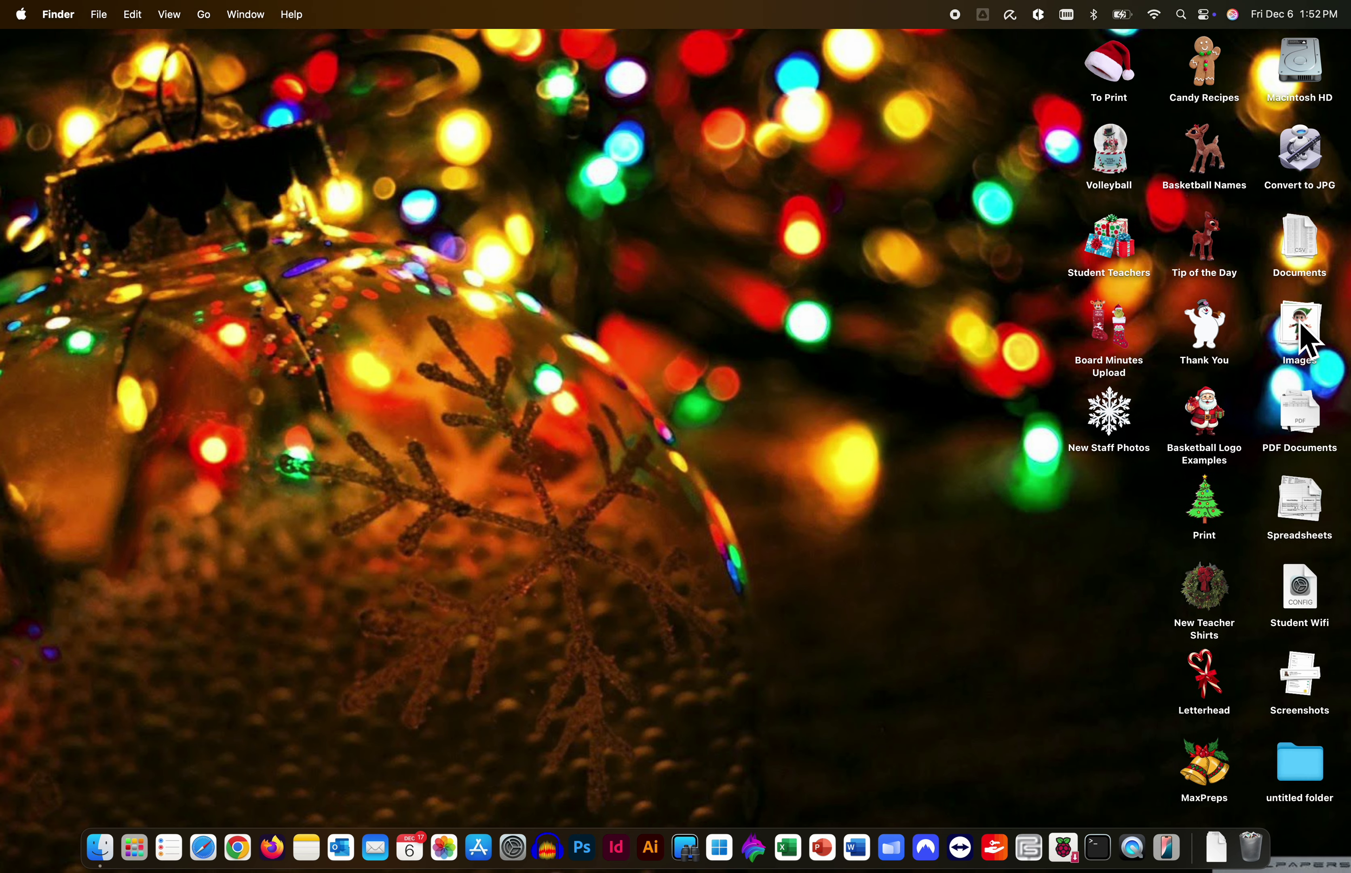
click(1308, 336)
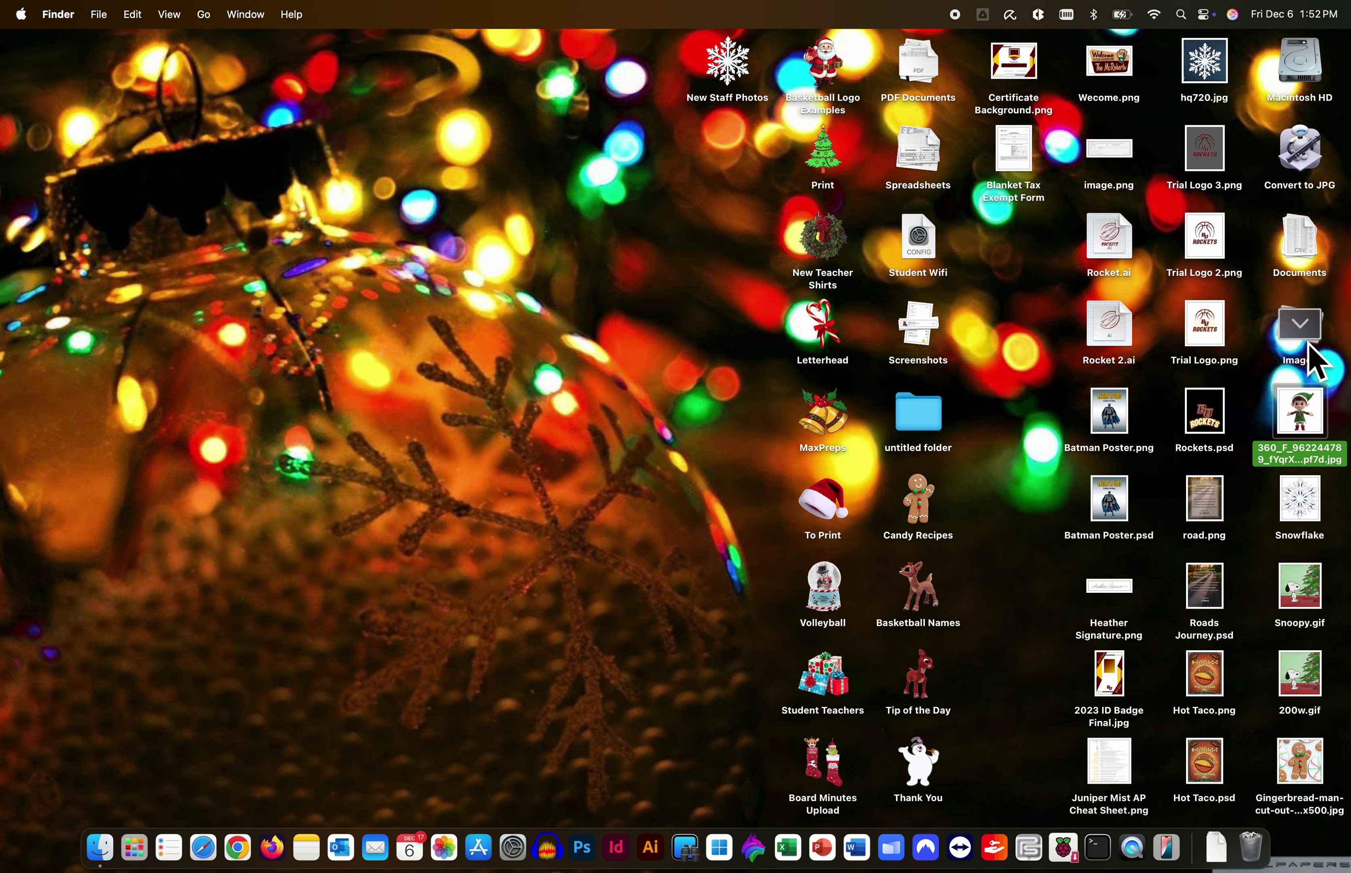
click(1308, 336)
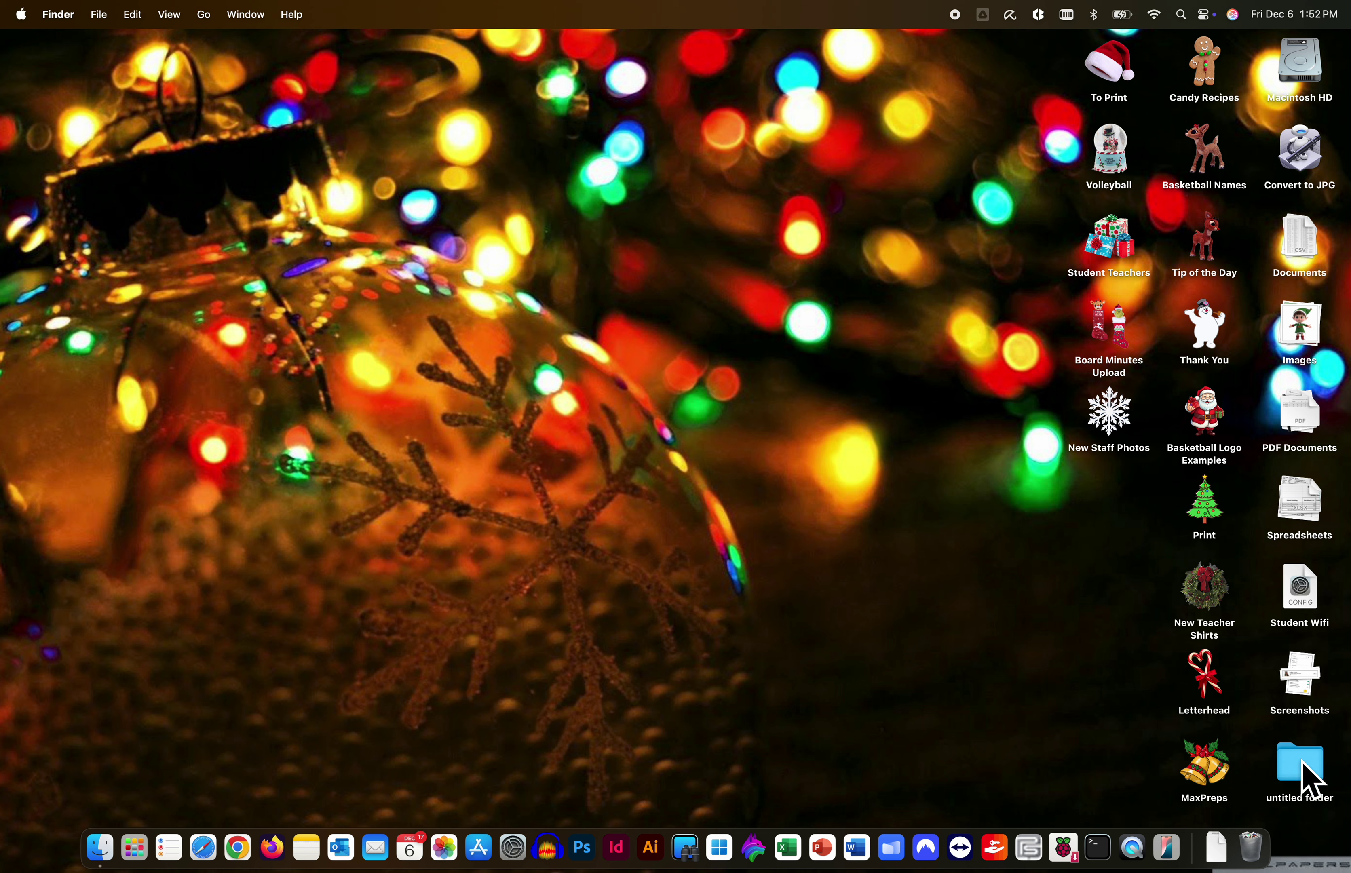
- Set the saved elf JPG as the untitled folder's icon in its info window, and close that window
click(1309, 782)
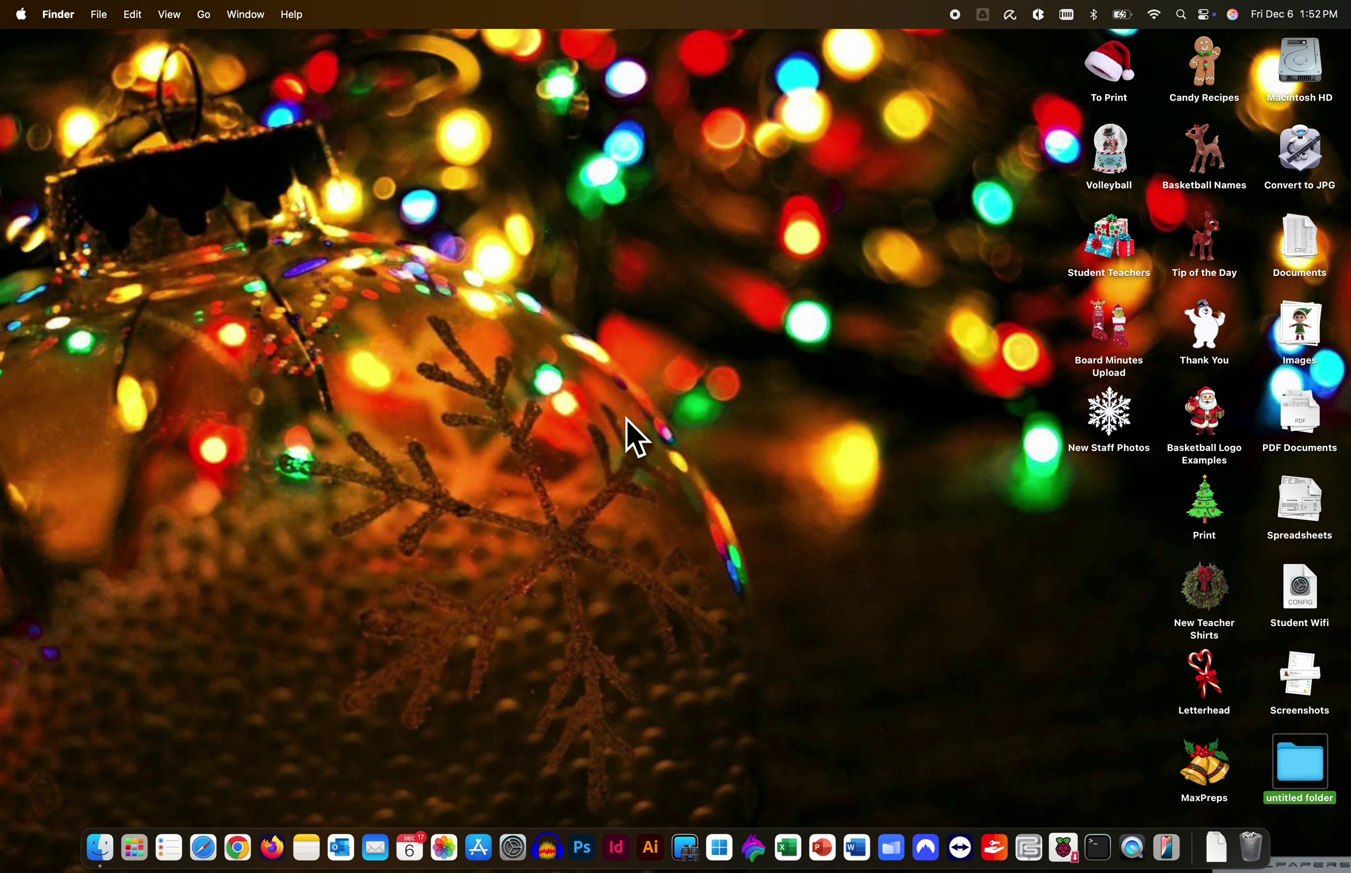
click(99, 17)
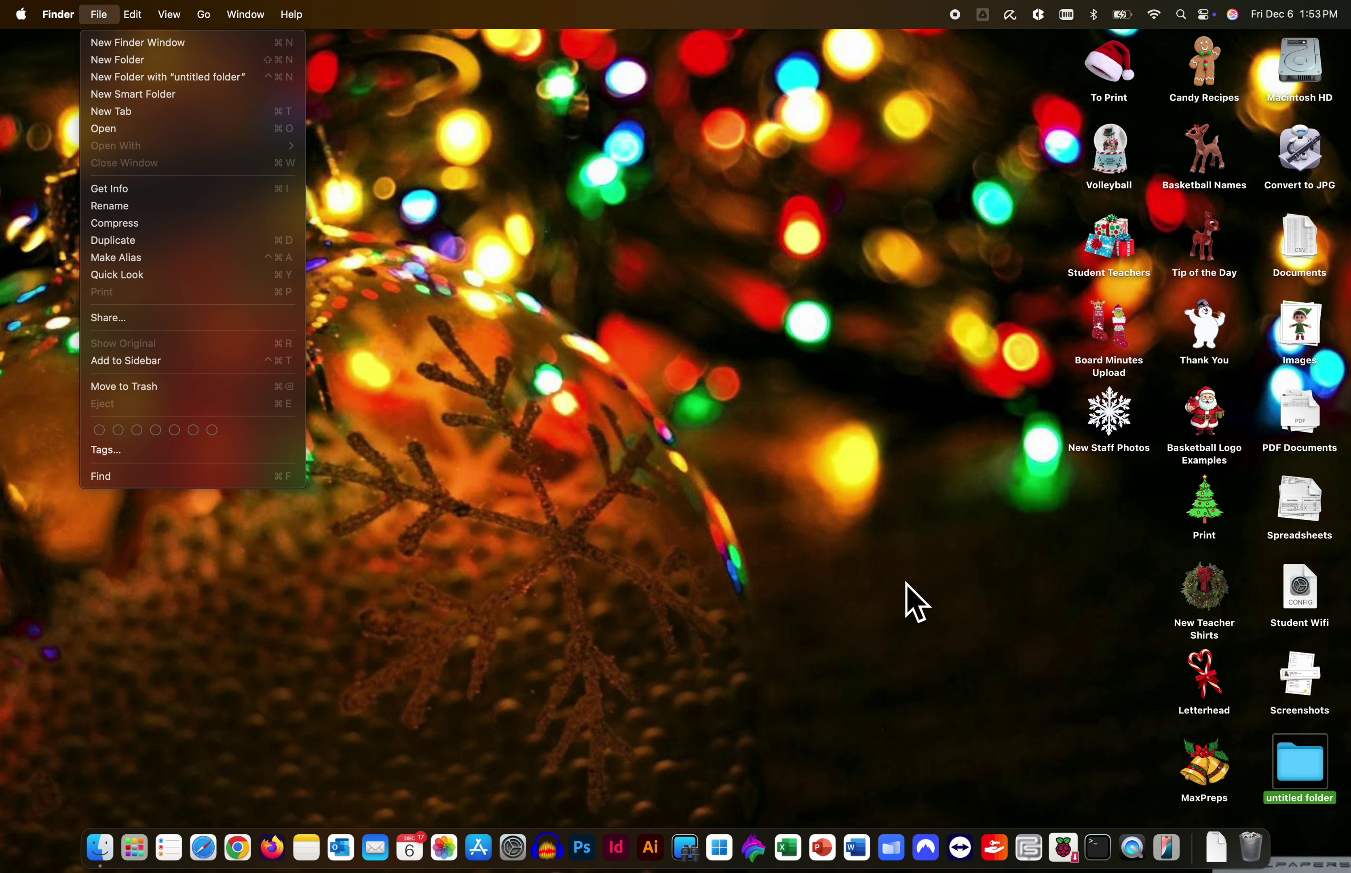
click(1320, 790)
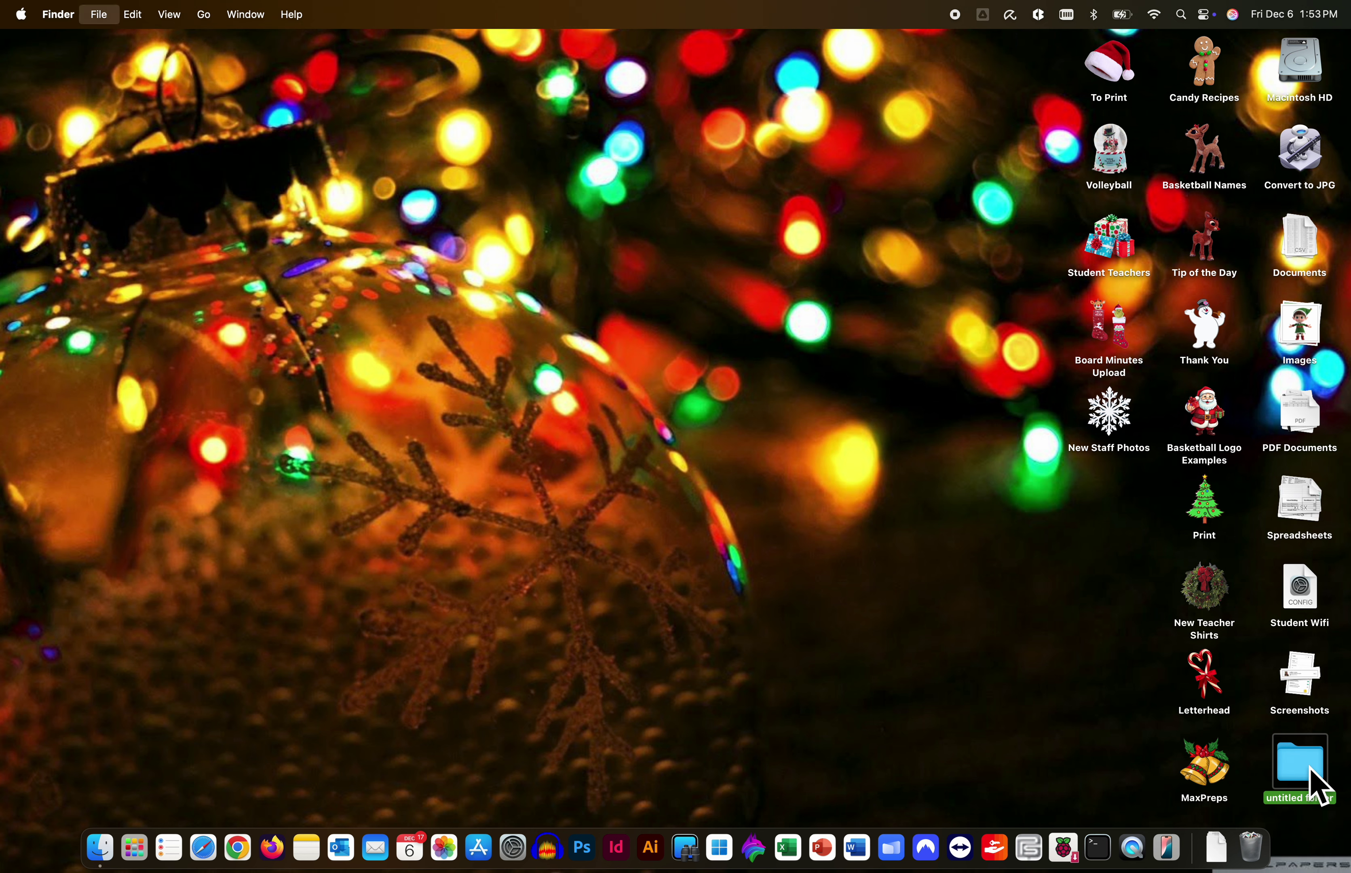
key(super+i)
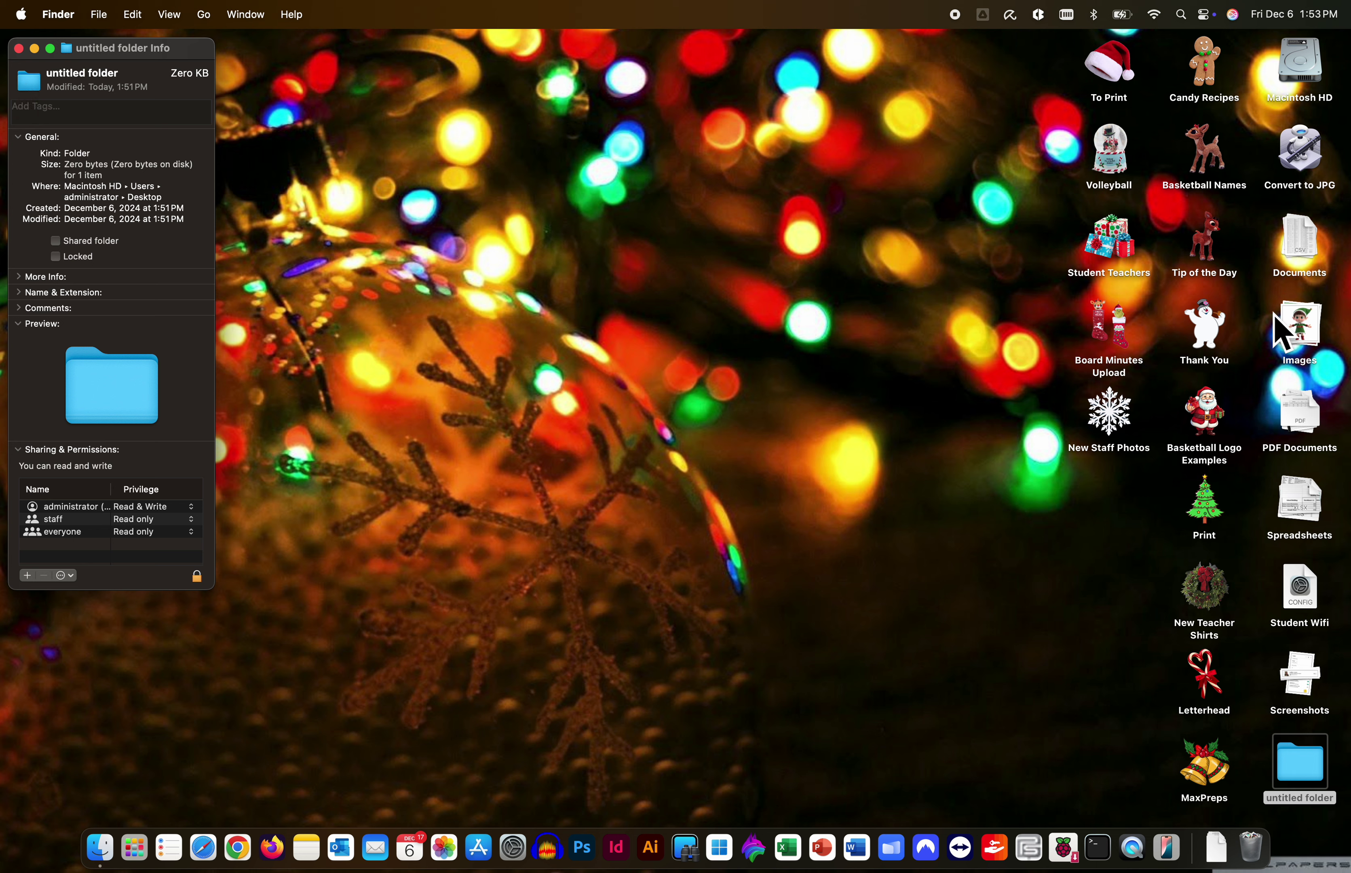
click(1301, 332)
drag(1305, 406, 30, 89)
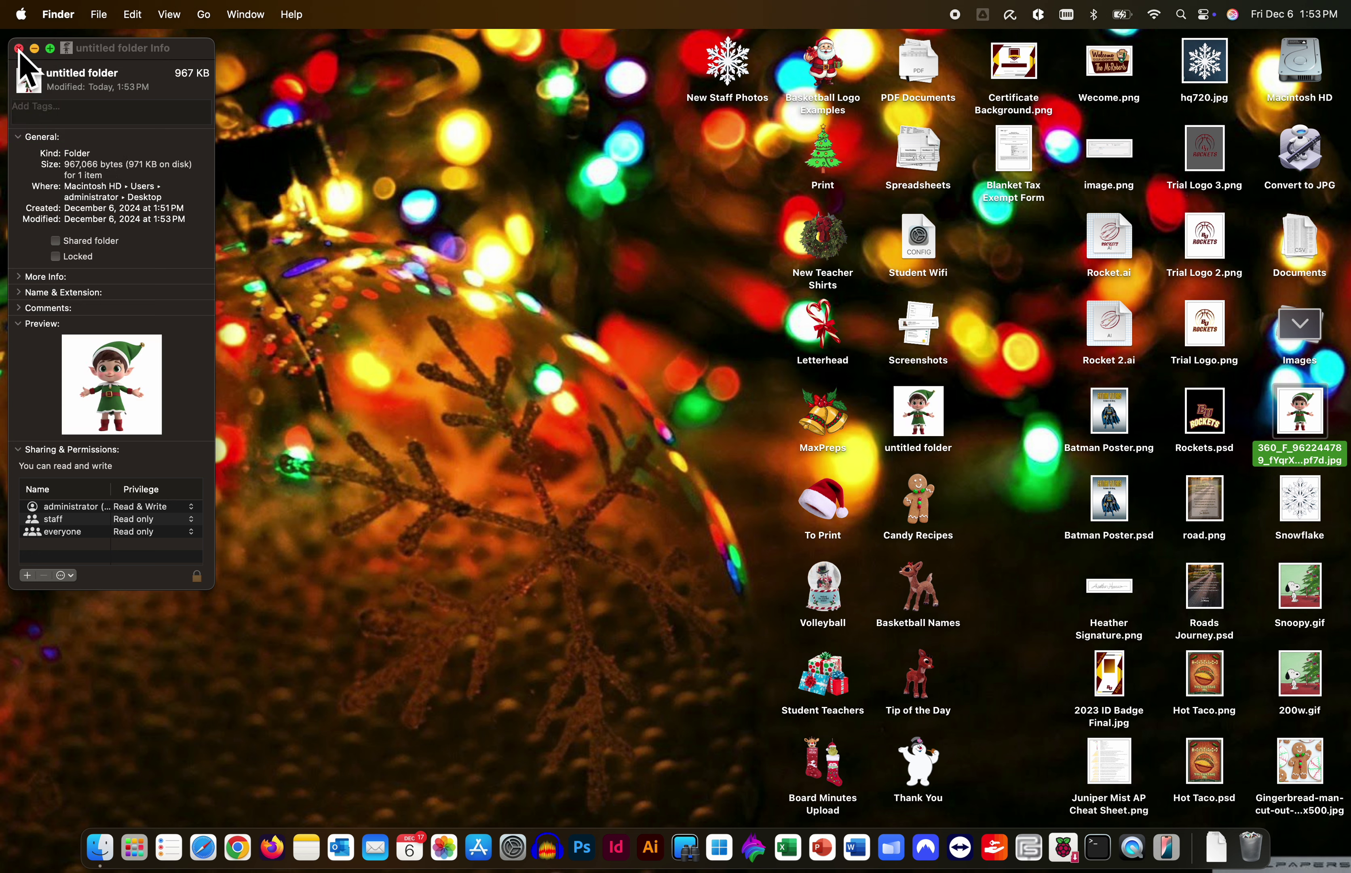
click(18, 48)
click(1301, 321)
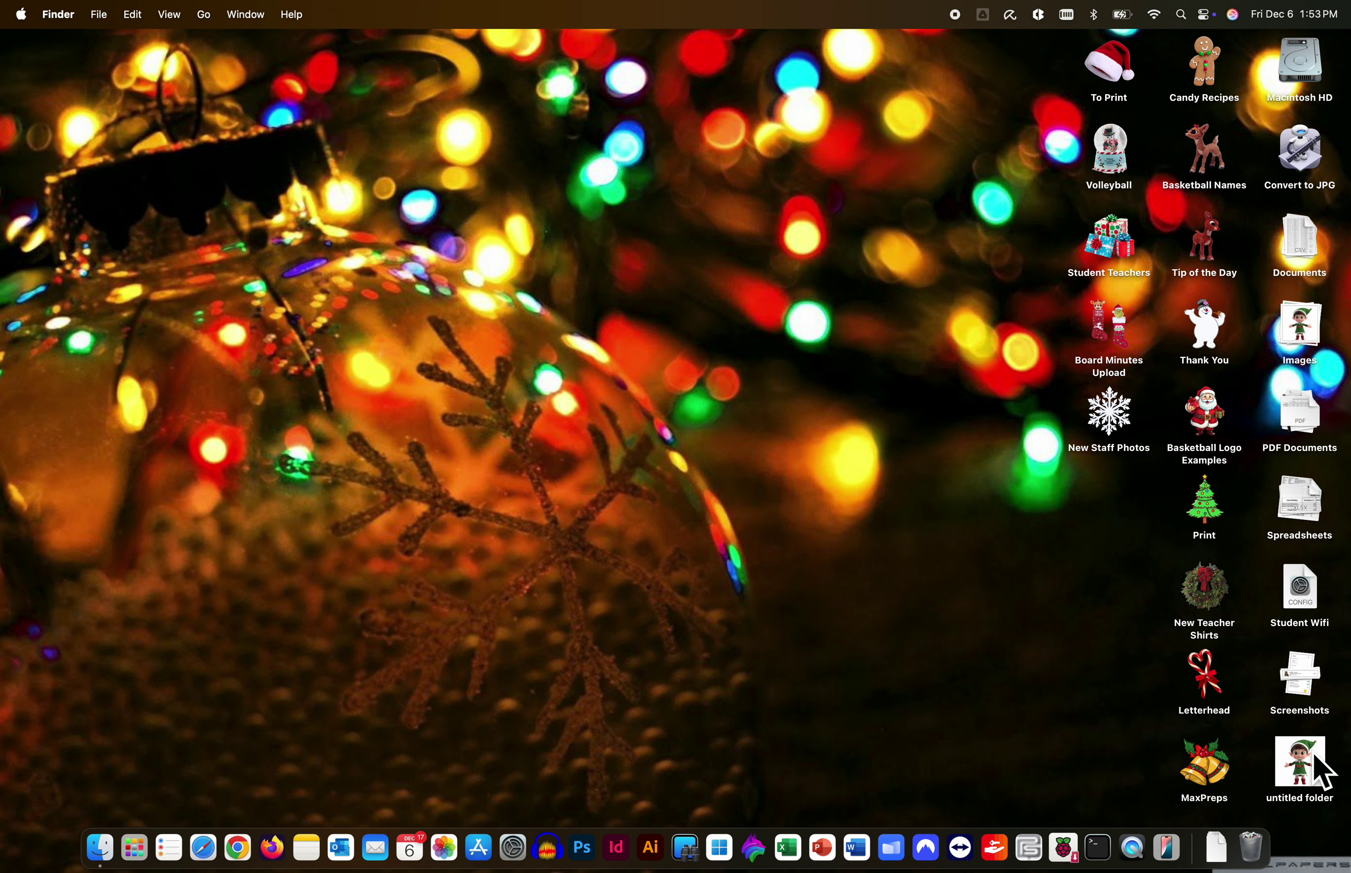
- Remove the custom elf icon from the untitled folder in its info window, and close that window
click(1319, 772)
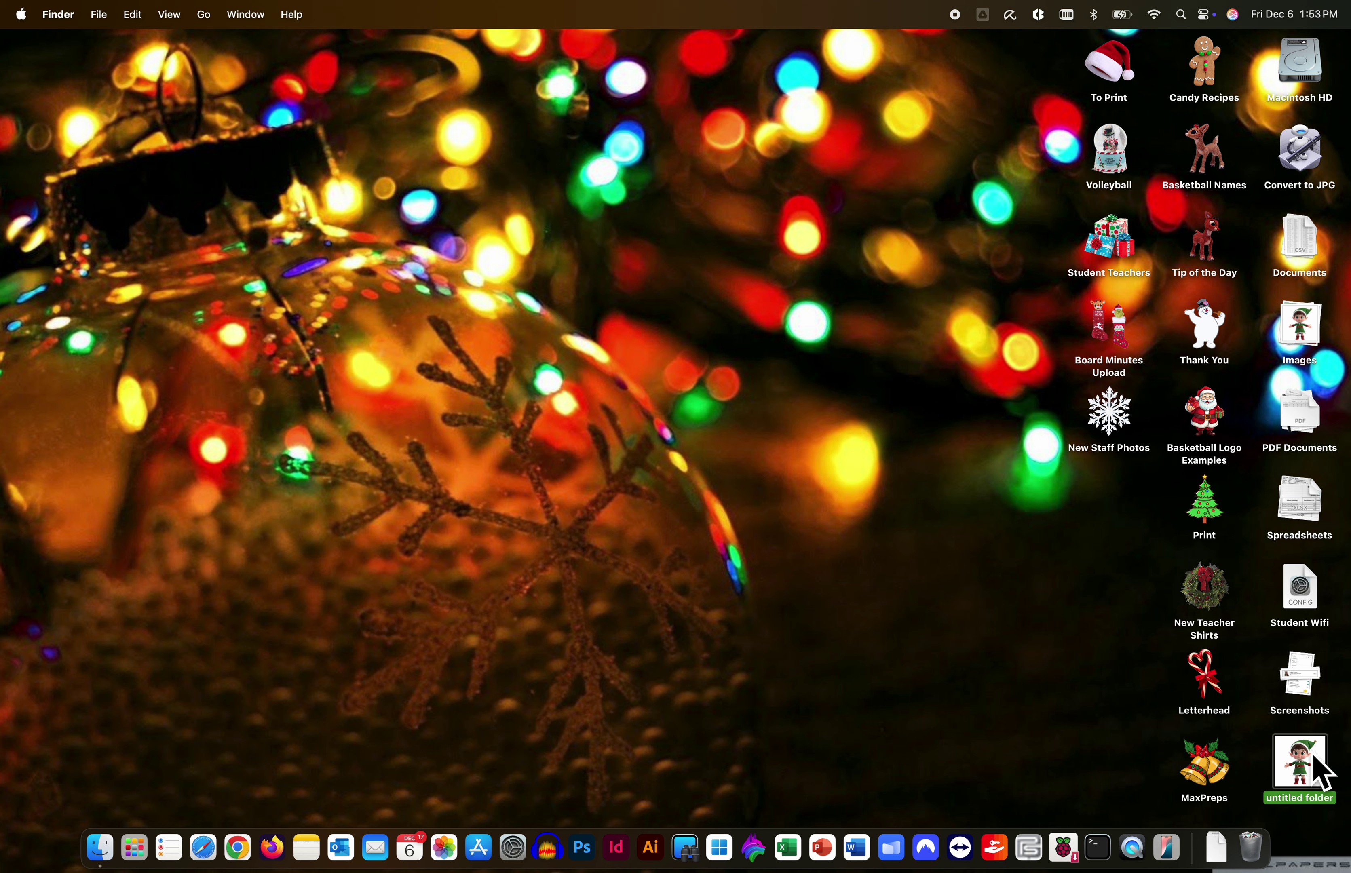
key(super+i)
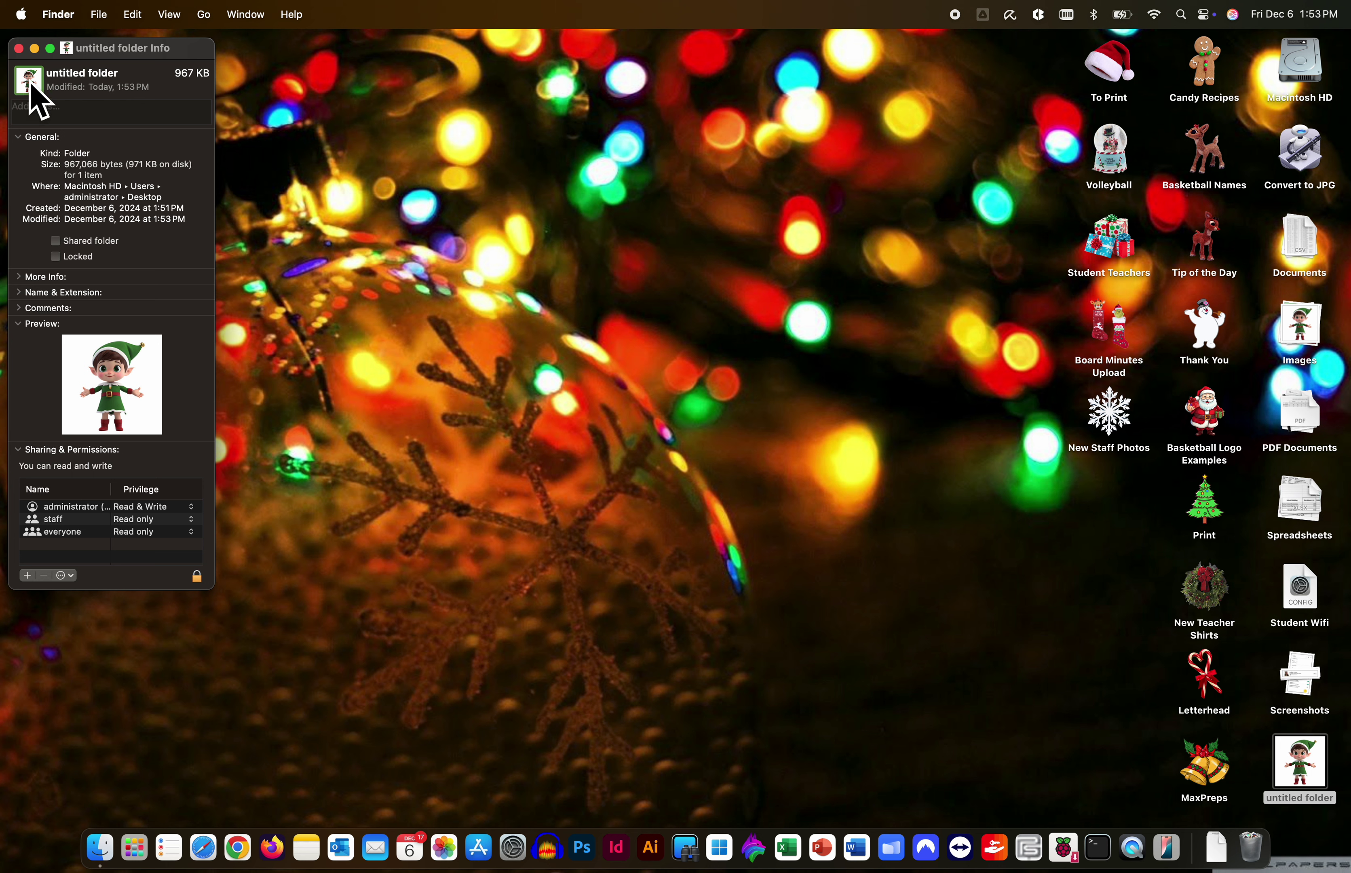
click(132, 14)
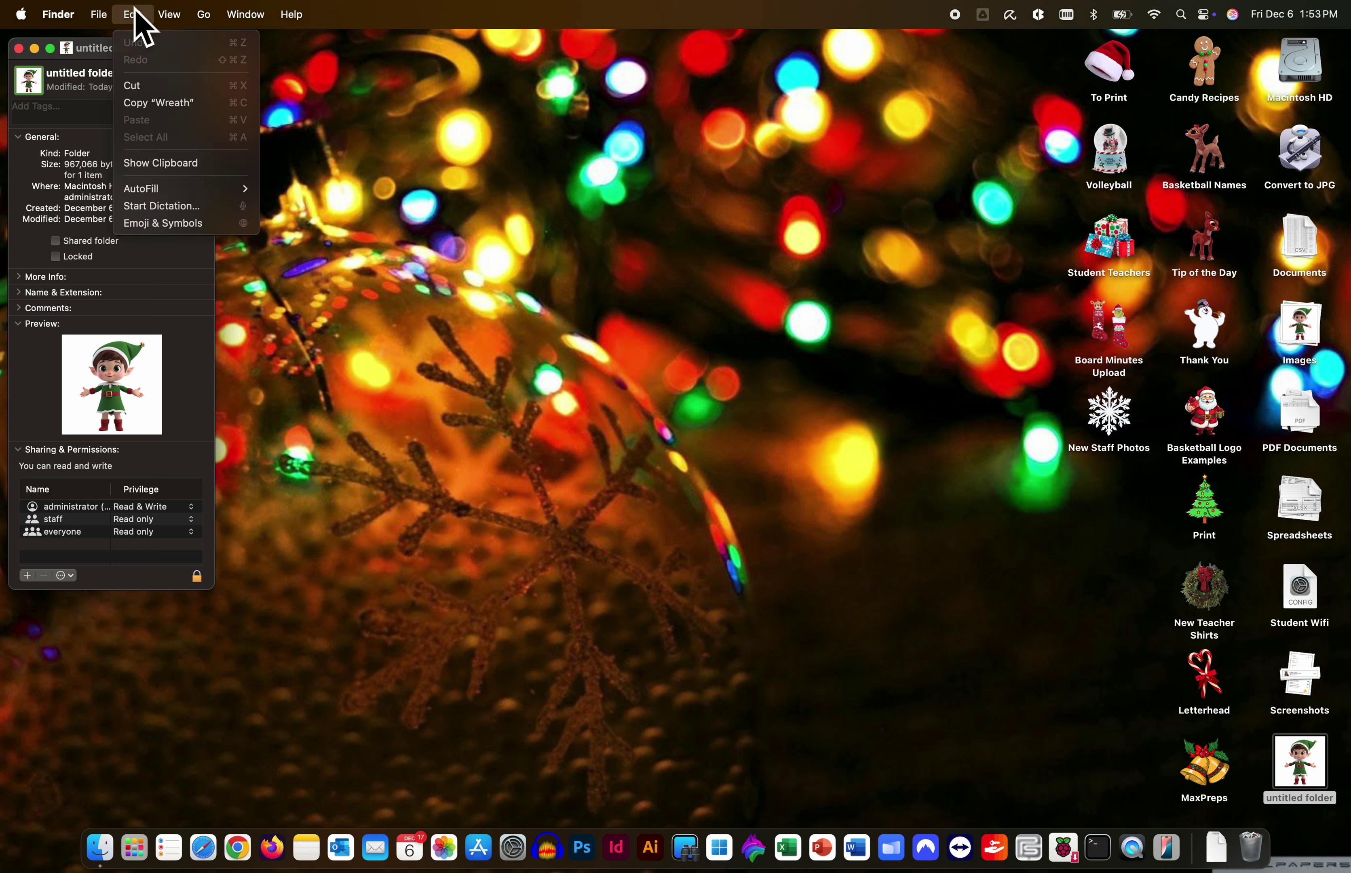
click(141, 86)
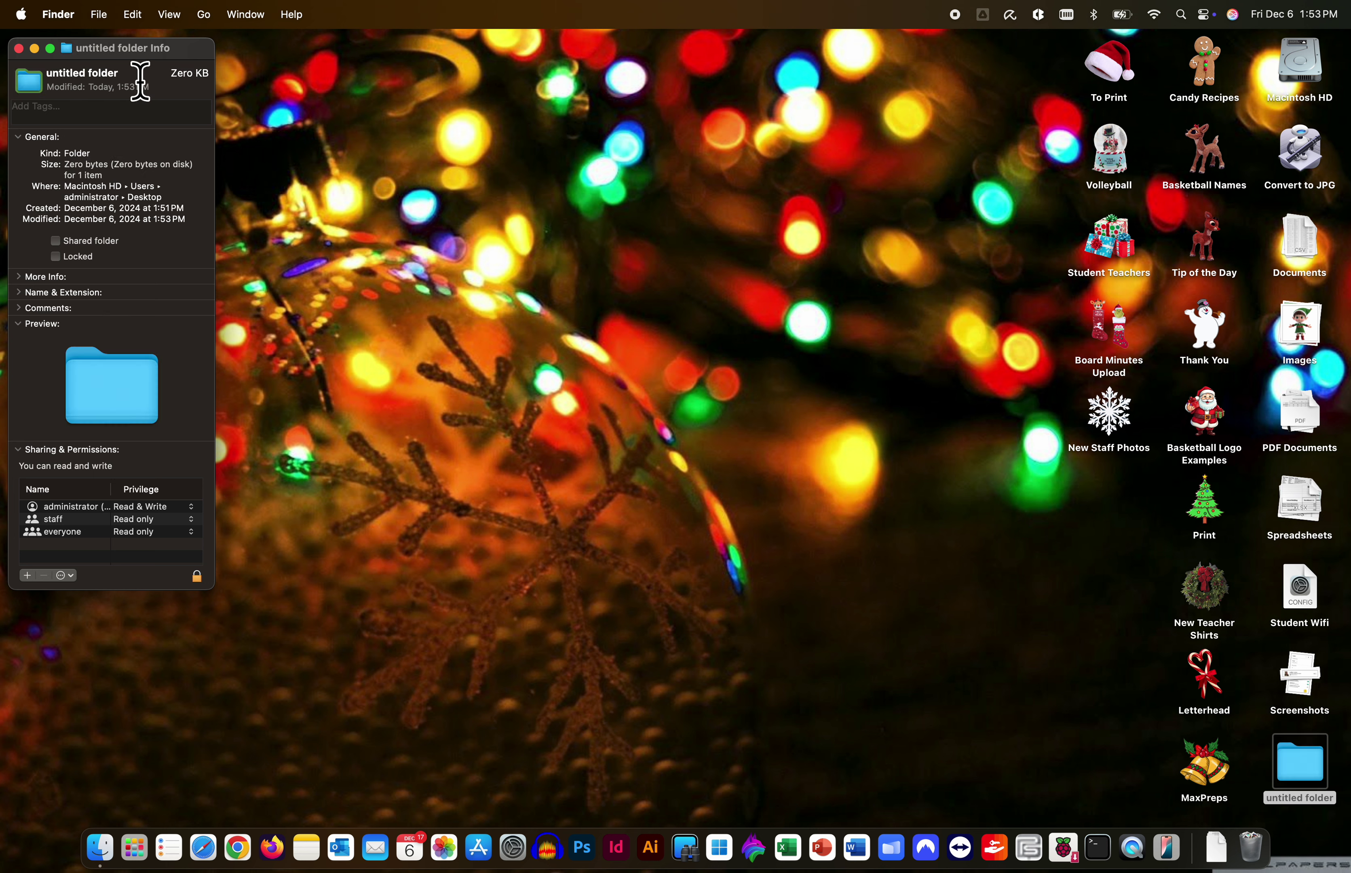
click(18, 48)
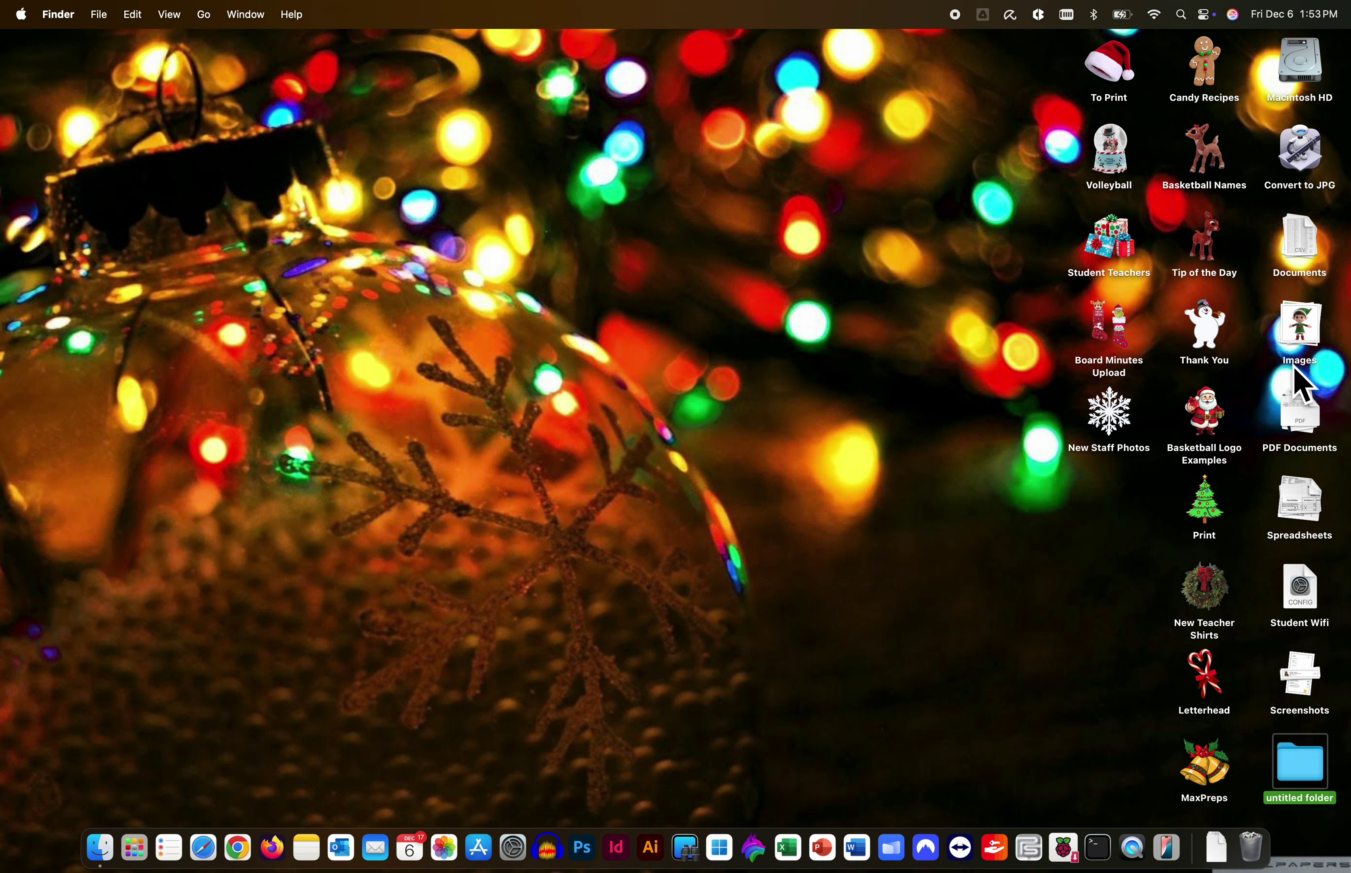
- Open the saved elf JPG from the Images stack in Preview and copy only the elf subject without its background
click(1308, 347)
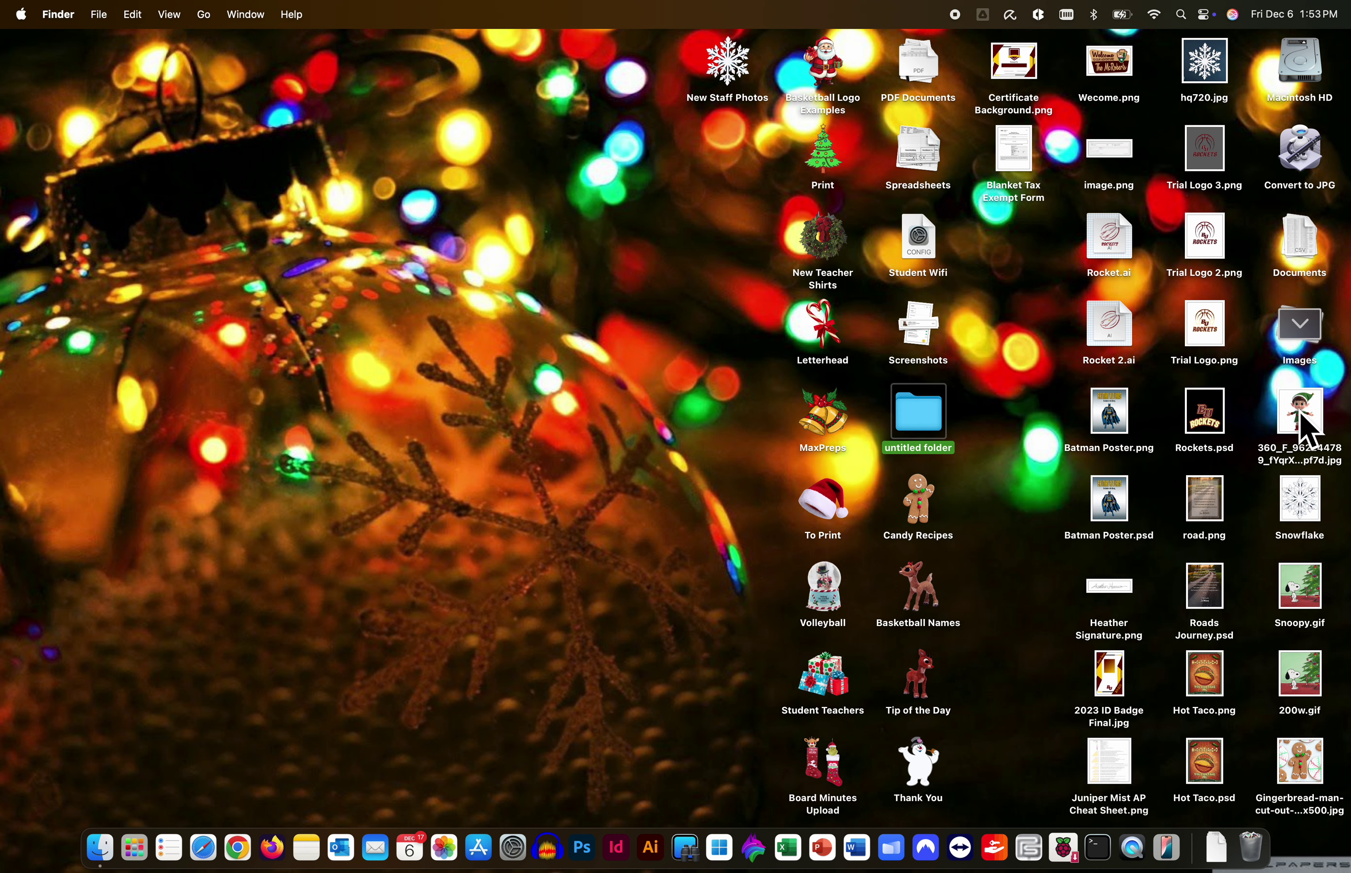
click(1308, 433)
double_click(1308, 432)
click(1312, 397)
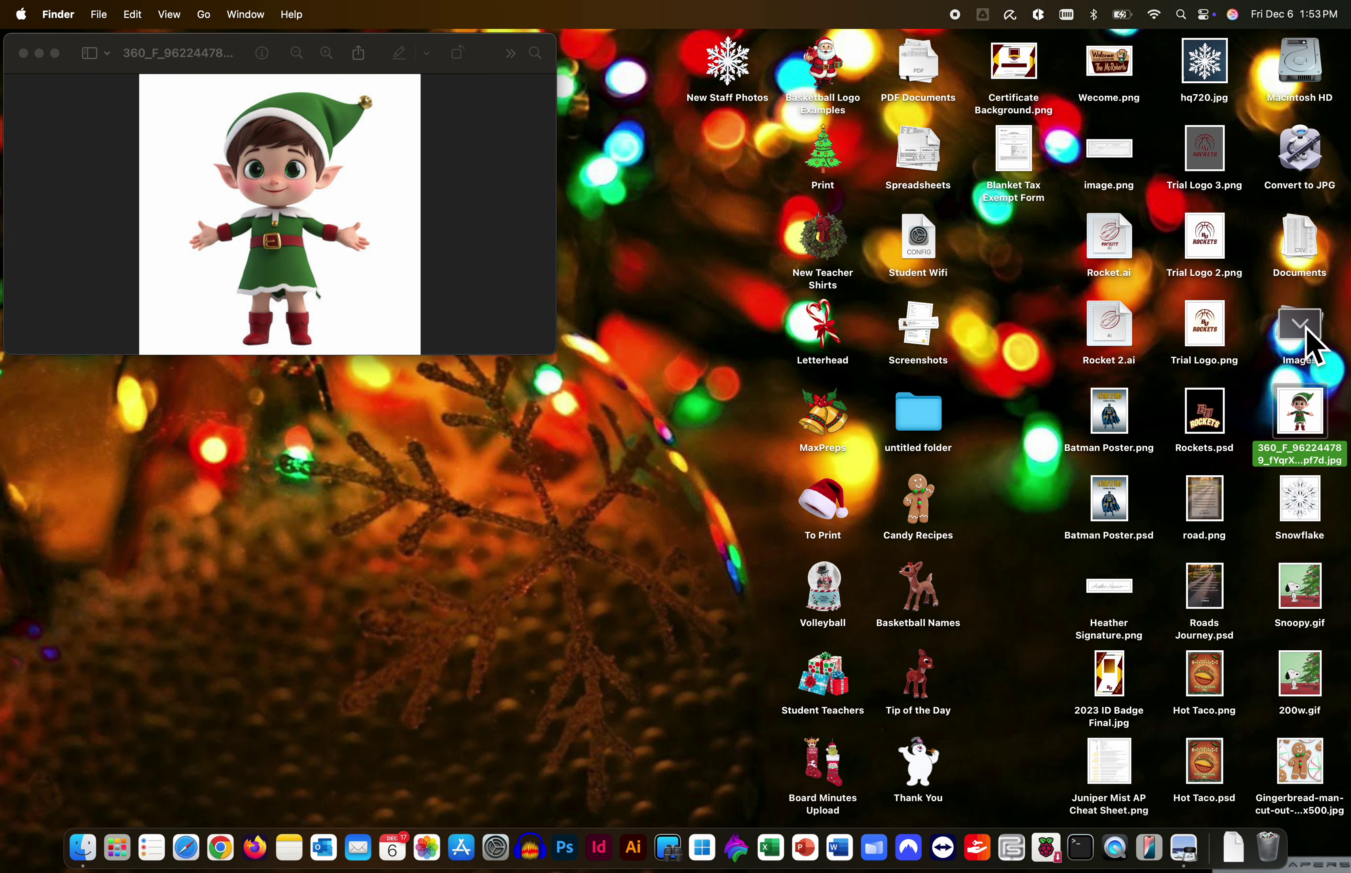
click(332, 187)
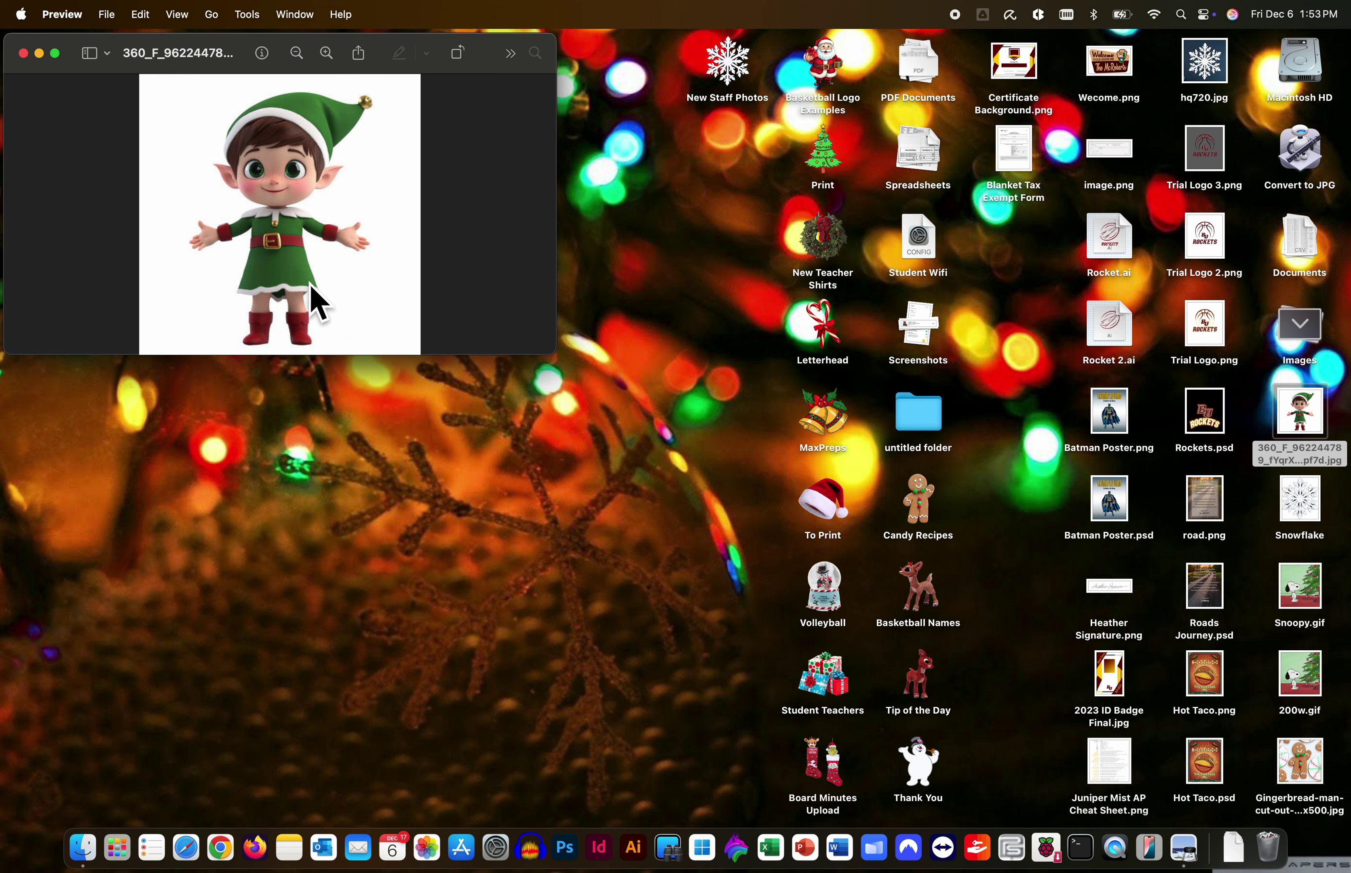
right_click(281, 257)
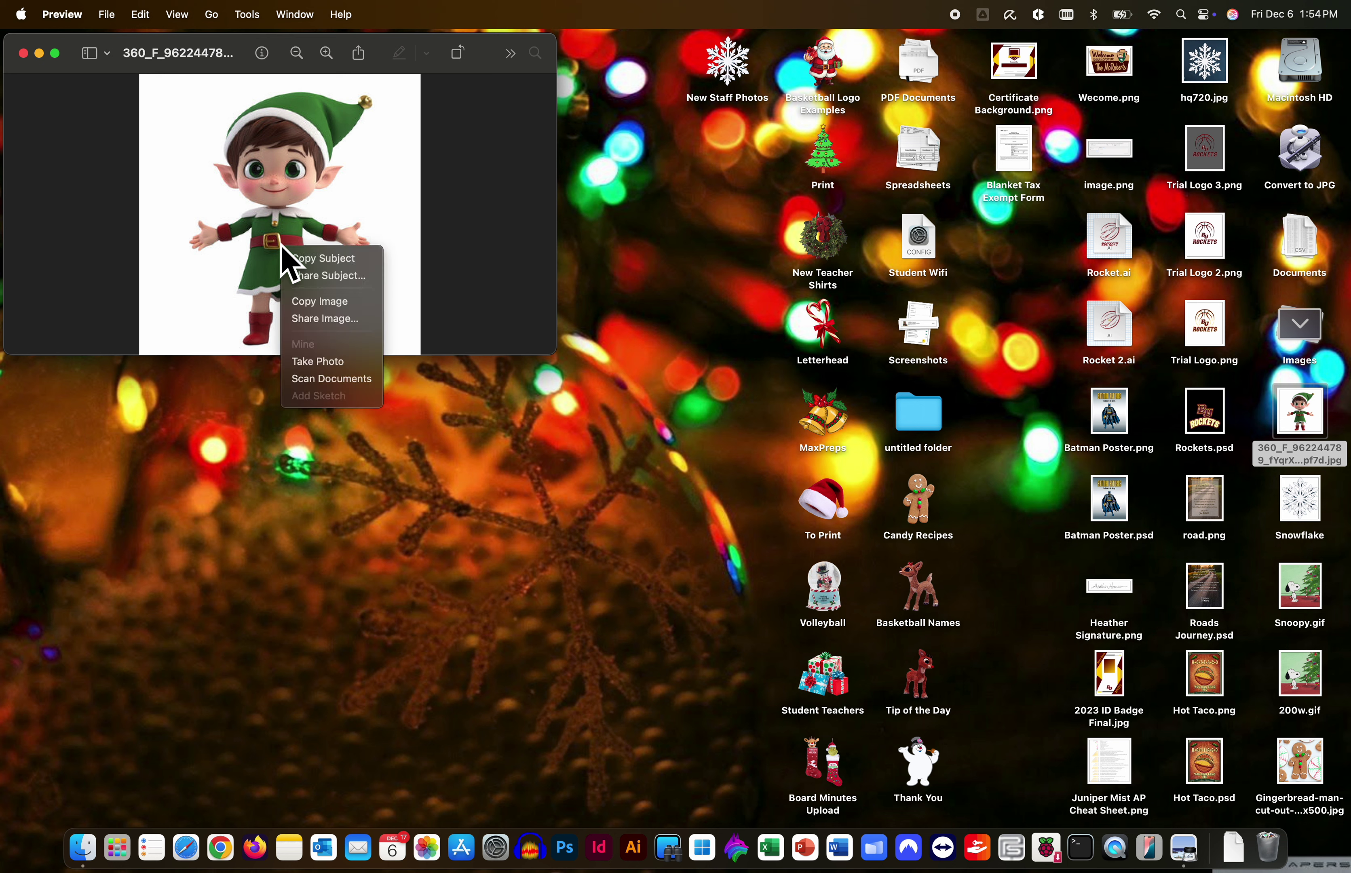
click(302, 259)
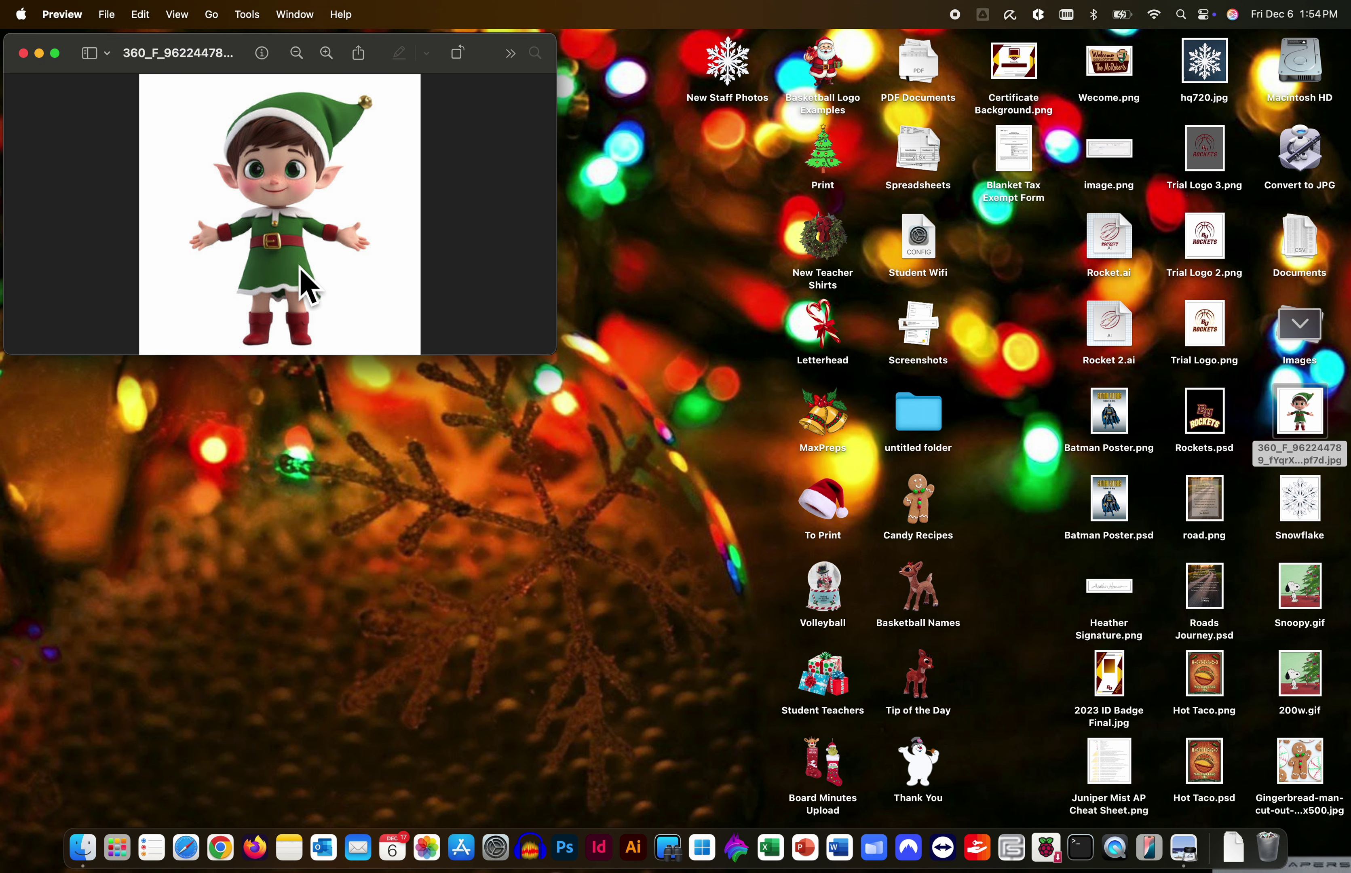
- Copy the elf subject without its background again and create a new image from the clipboard
click(107, 16)
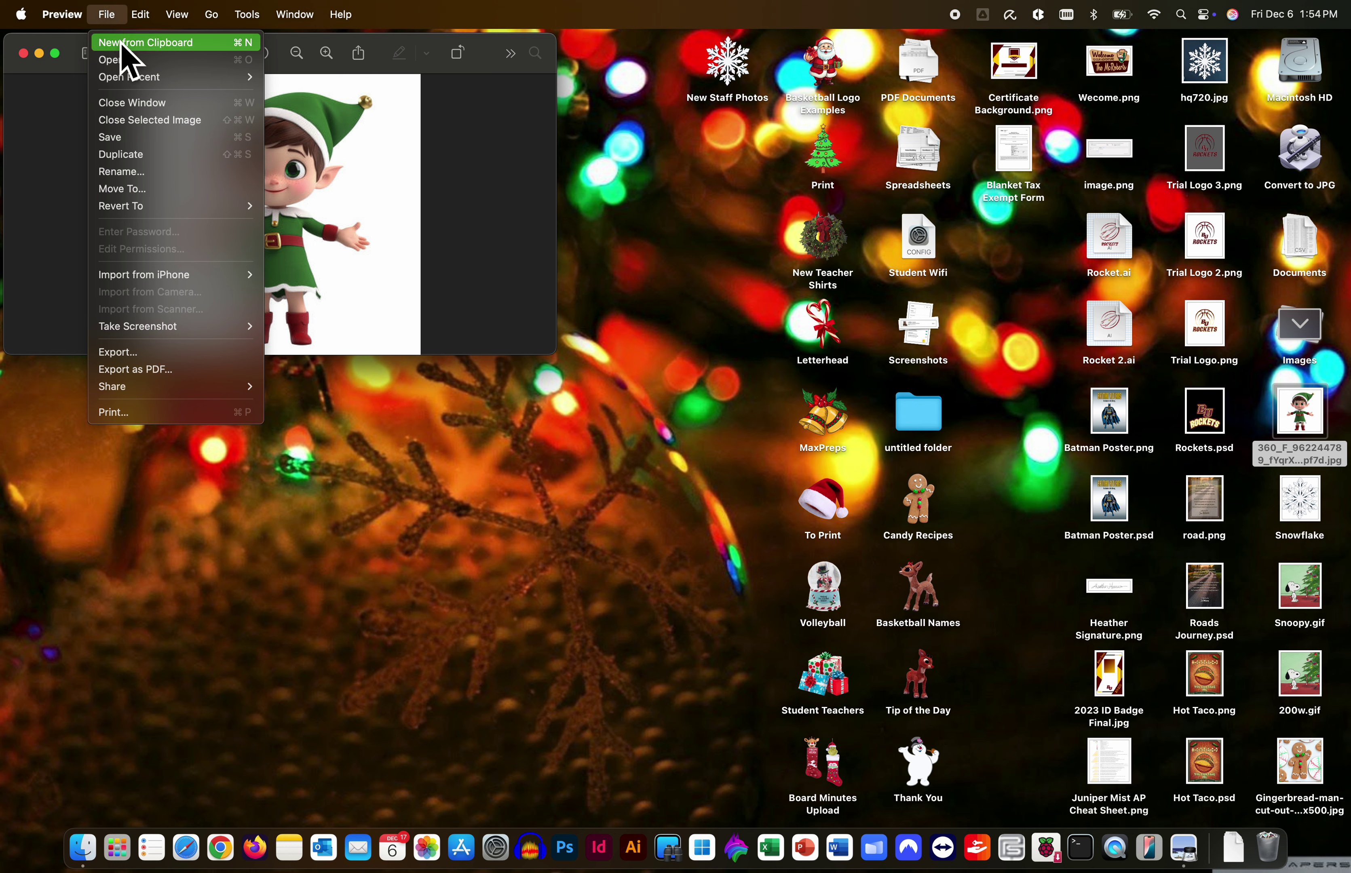
click(109, 17)
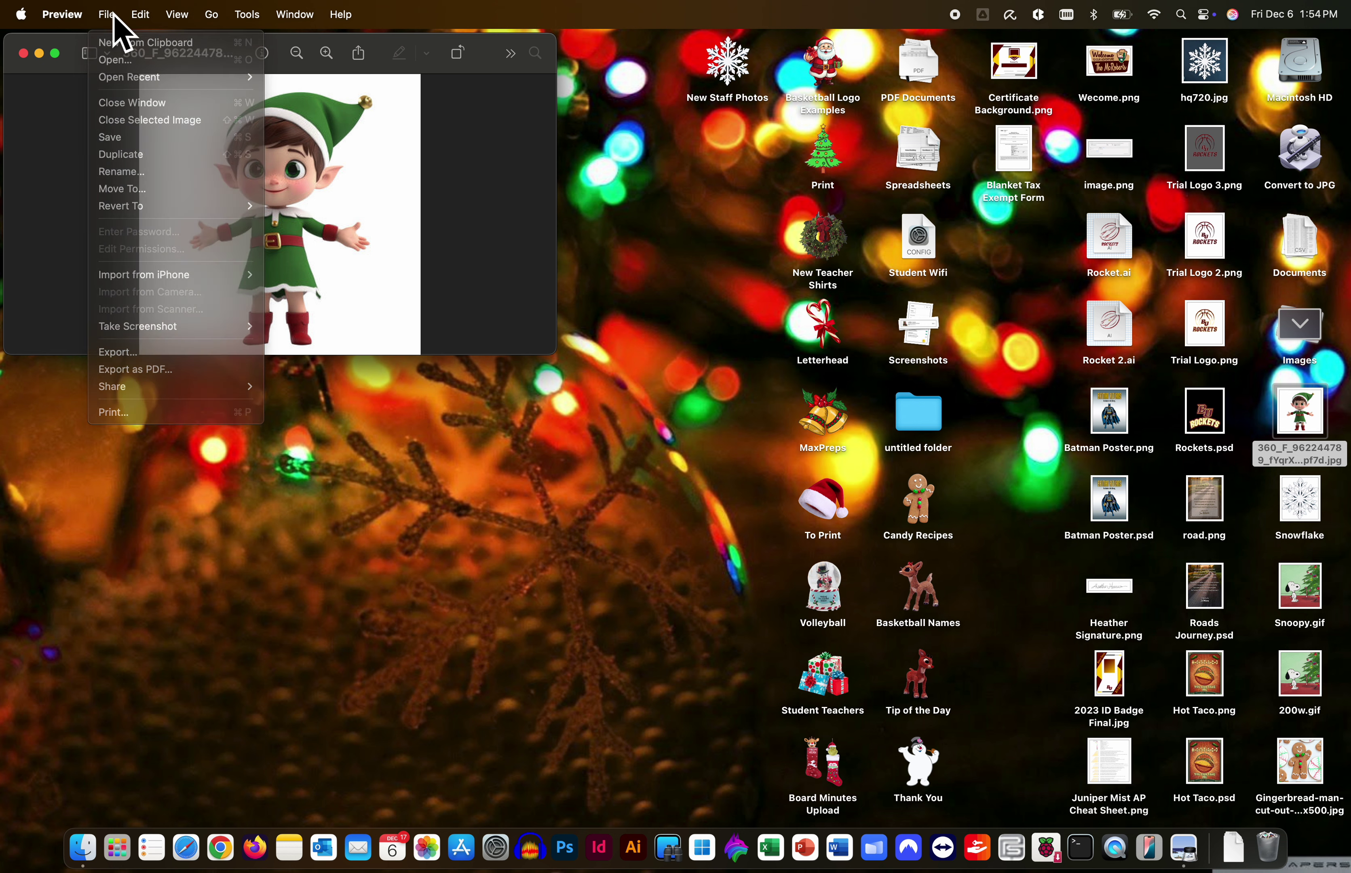
right_click(270, 157)
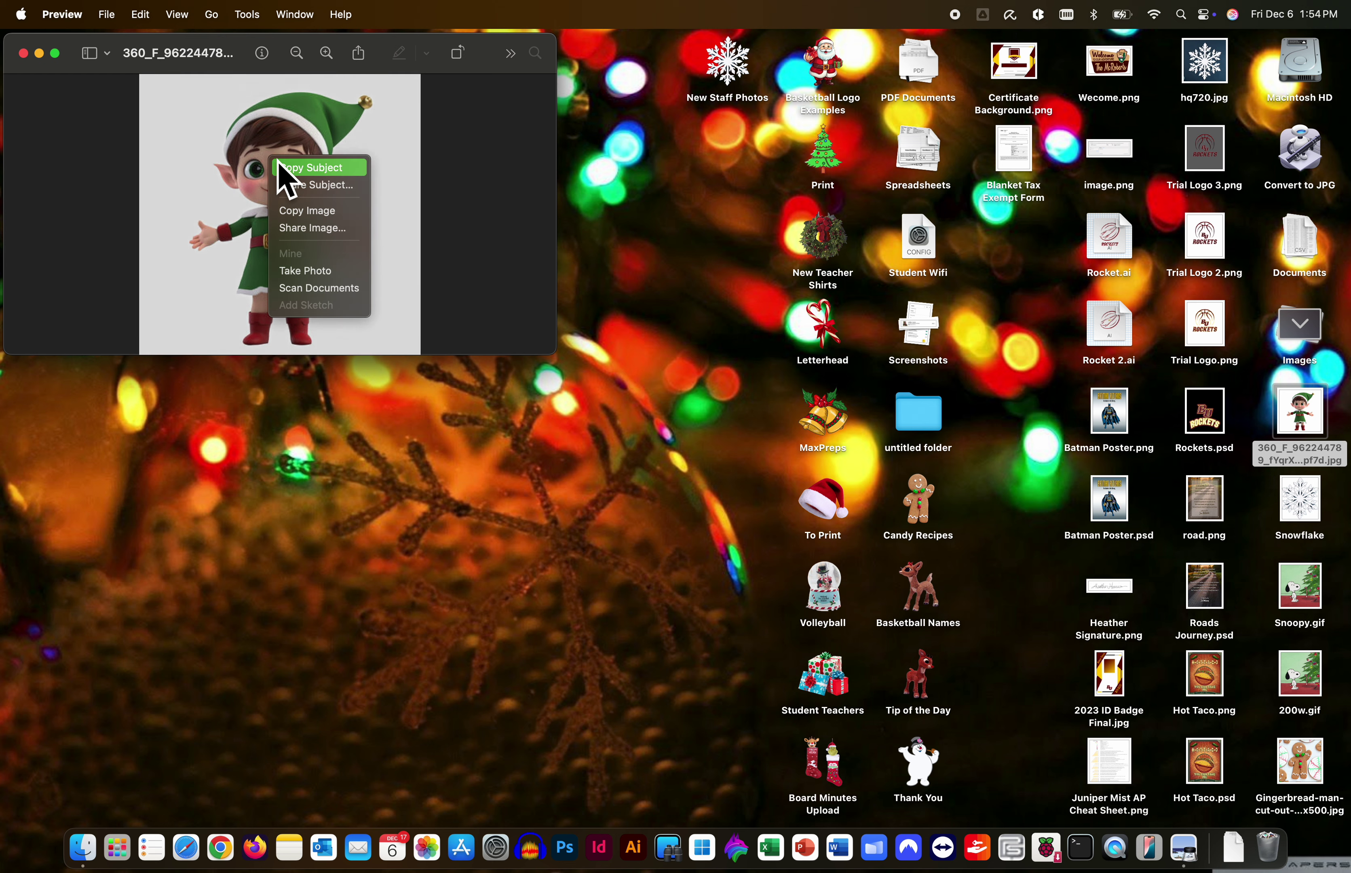
click(288, 168)
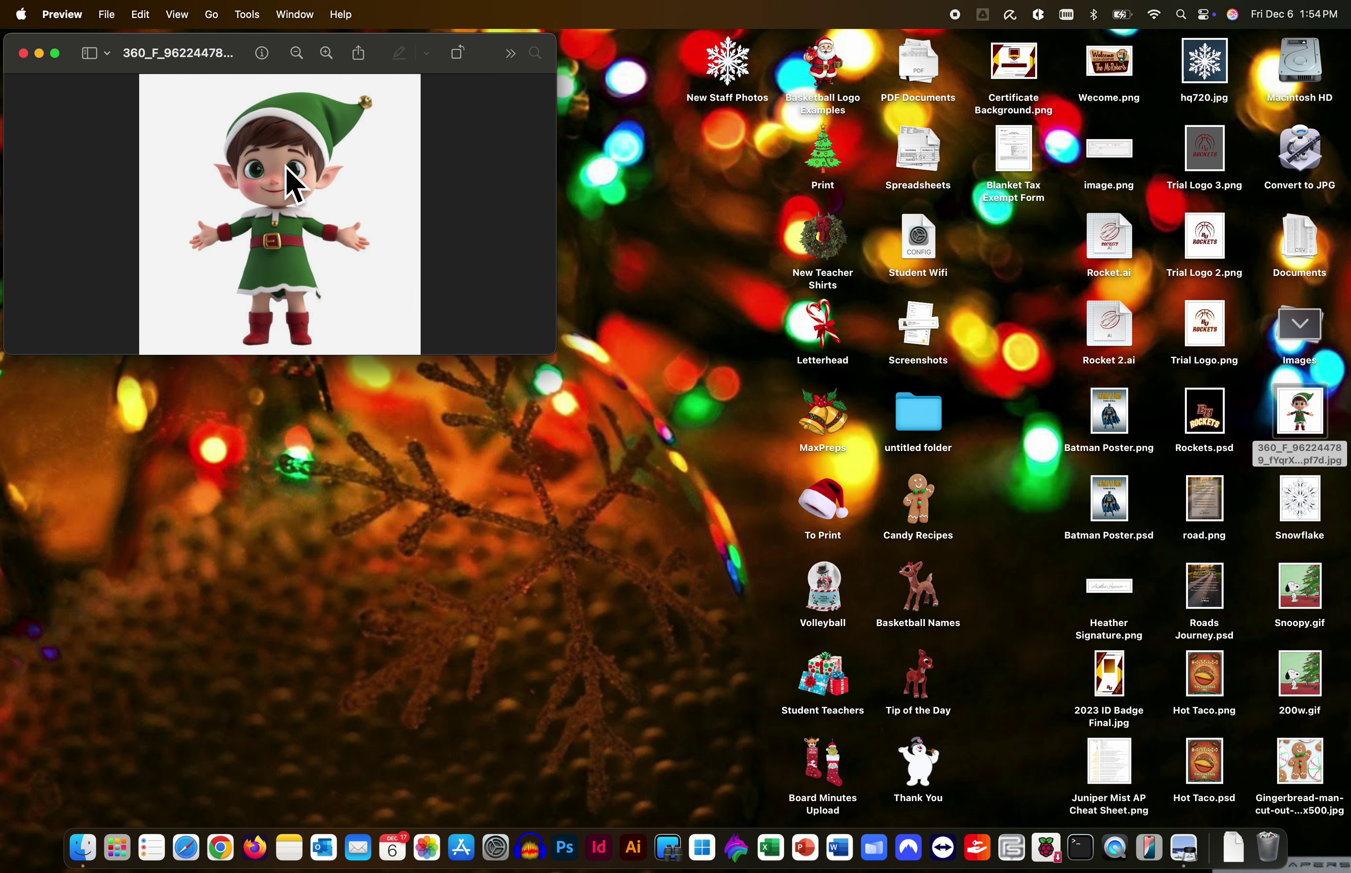
click(107, 16)
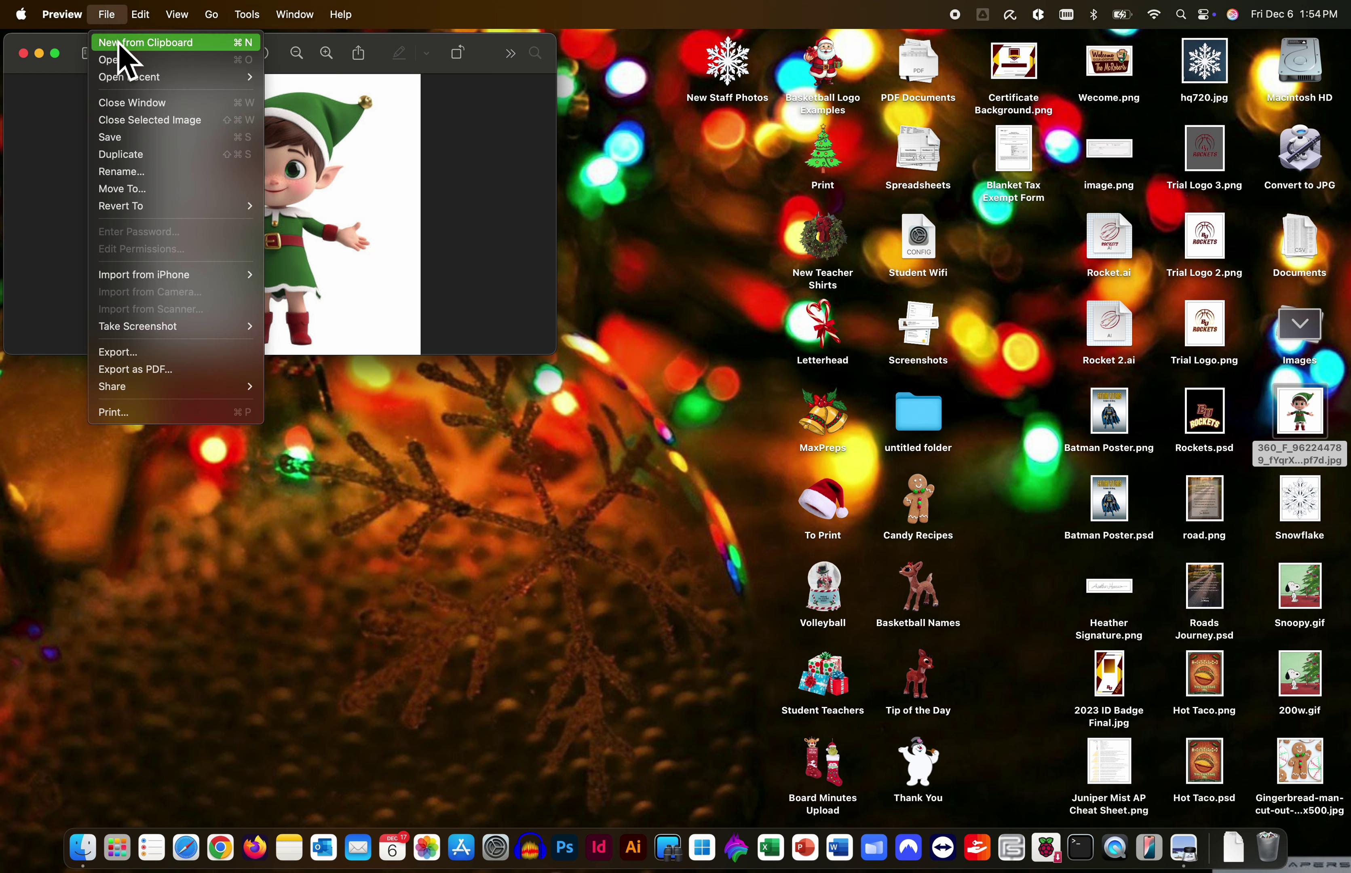
click(121, 44)
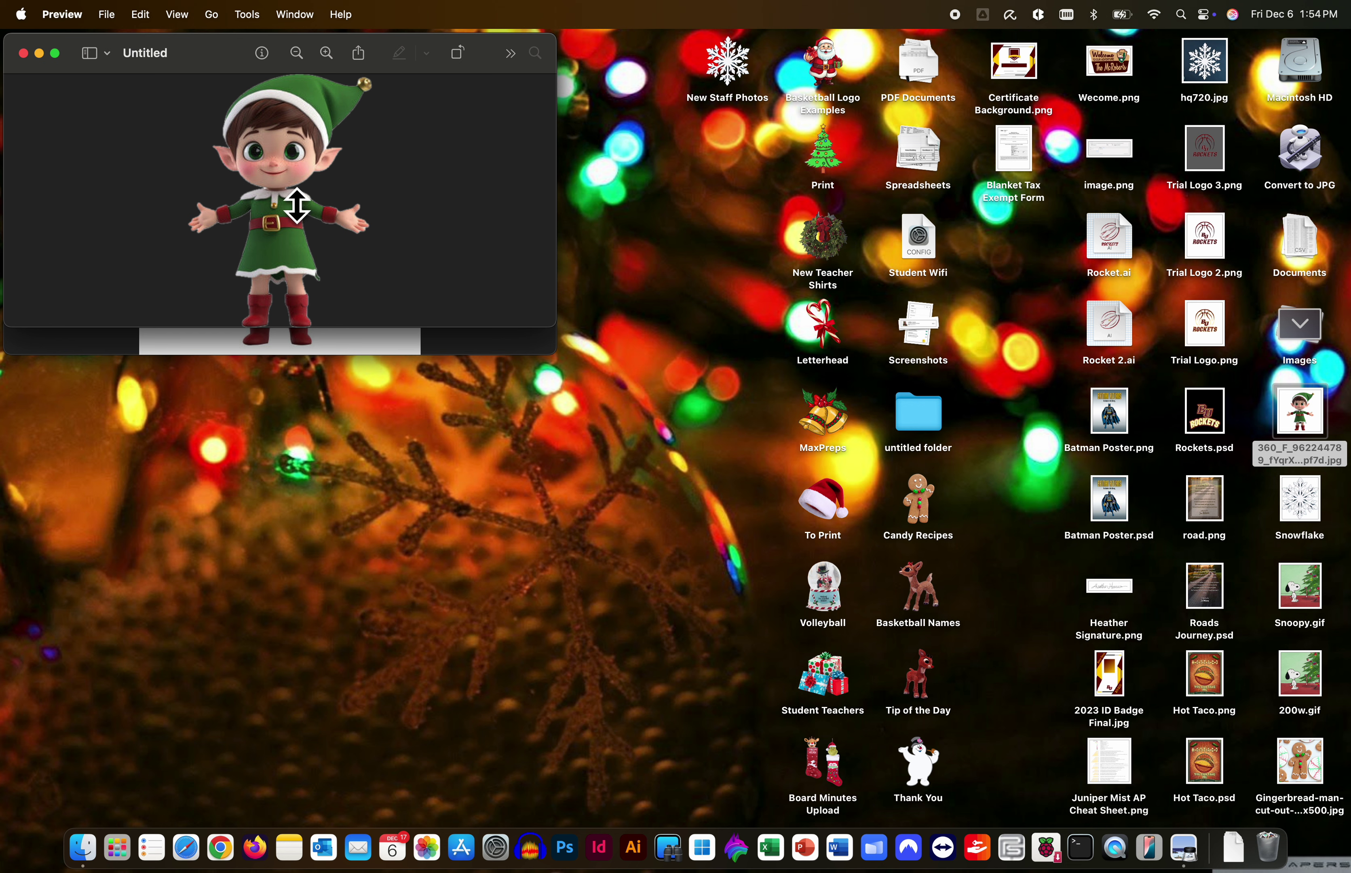
- Export the elf cutout to the Desktop as Elf.png in PNG format with Alpha
click(107, 15)
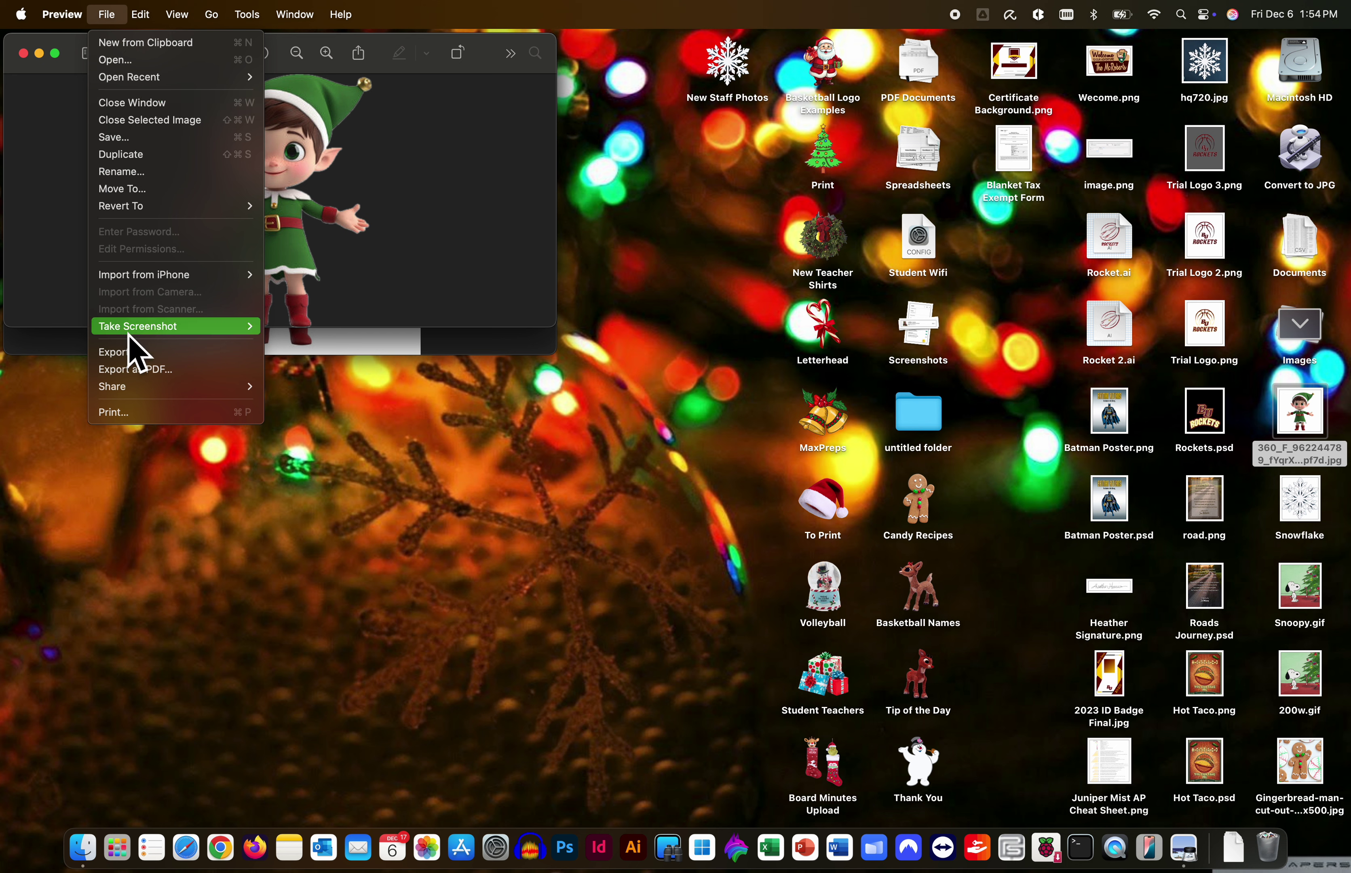
click(125, 353)
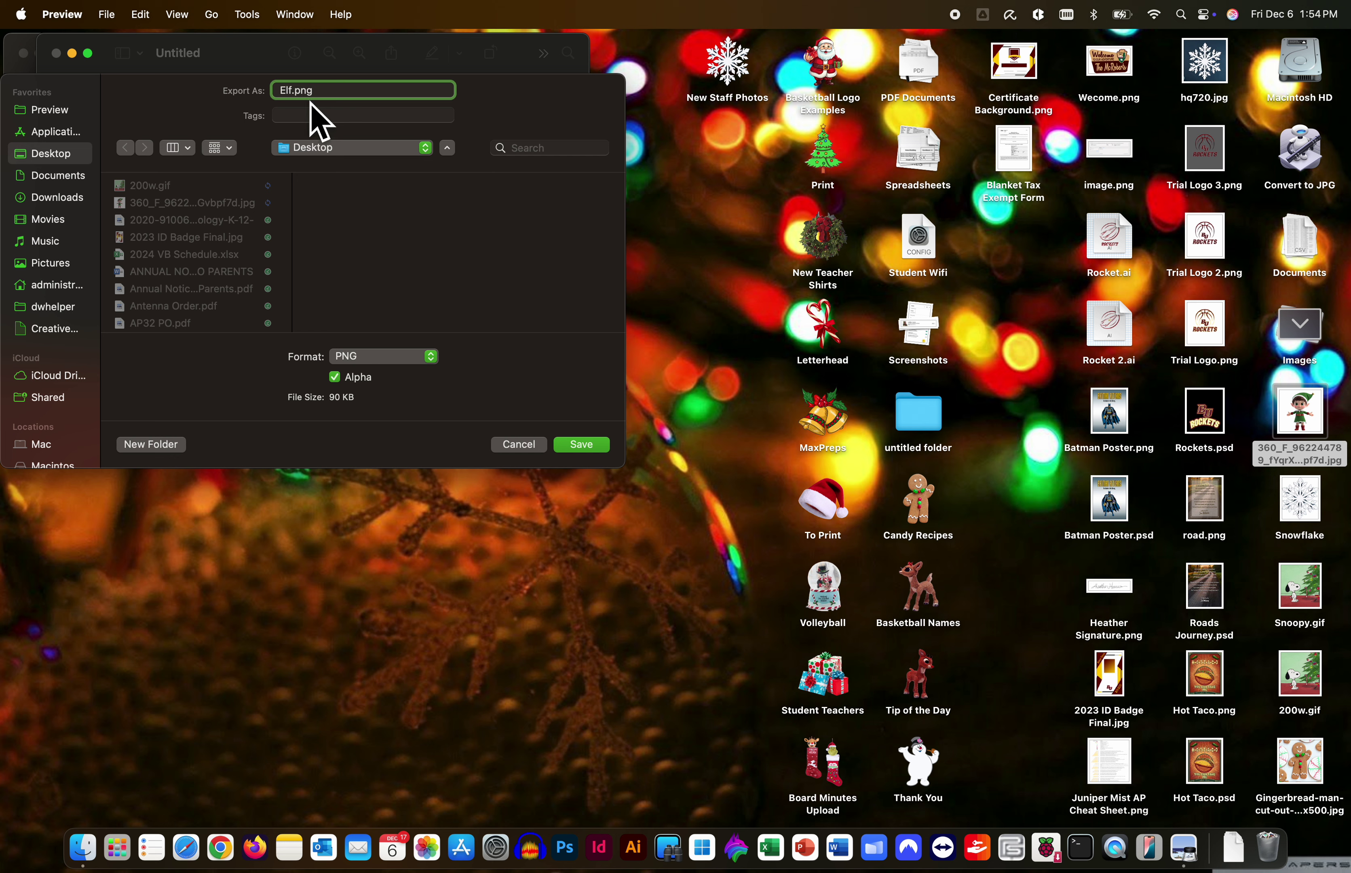
click(574, 445)
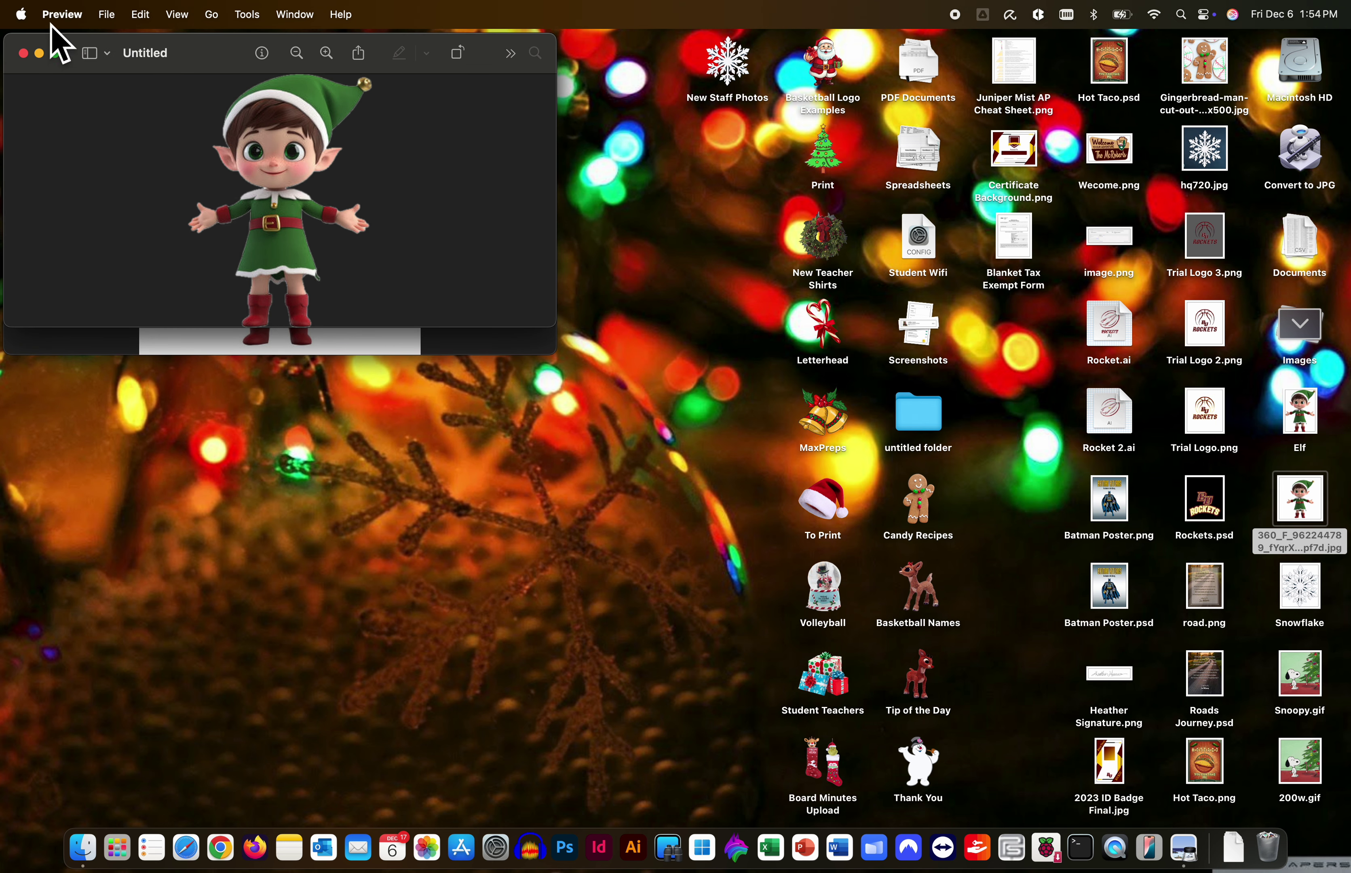
- Close the Untitled elf image, deleting it without saving, and quit Preview
click(23, 53)
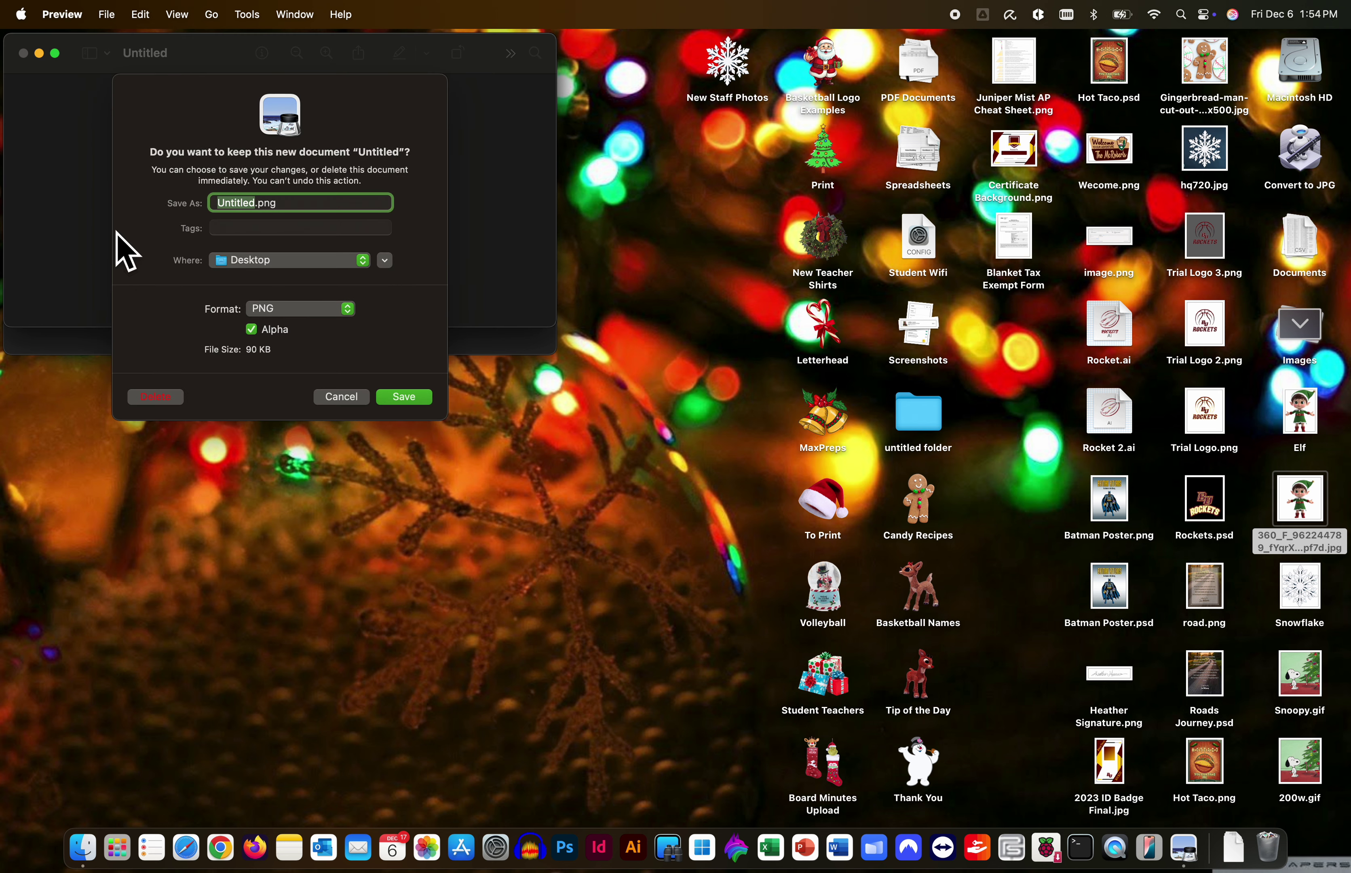
click(174, 391)
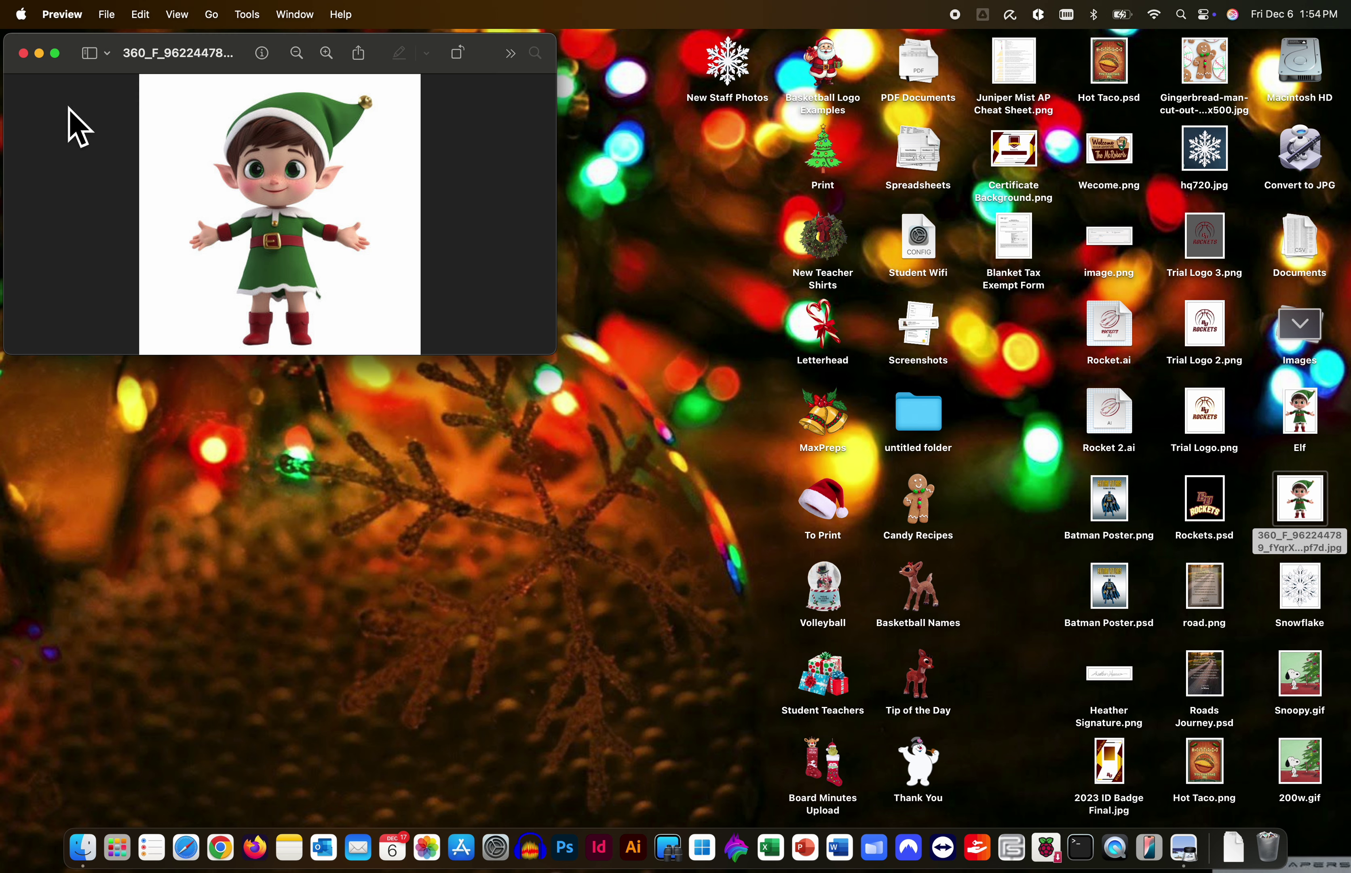
key(super+q)
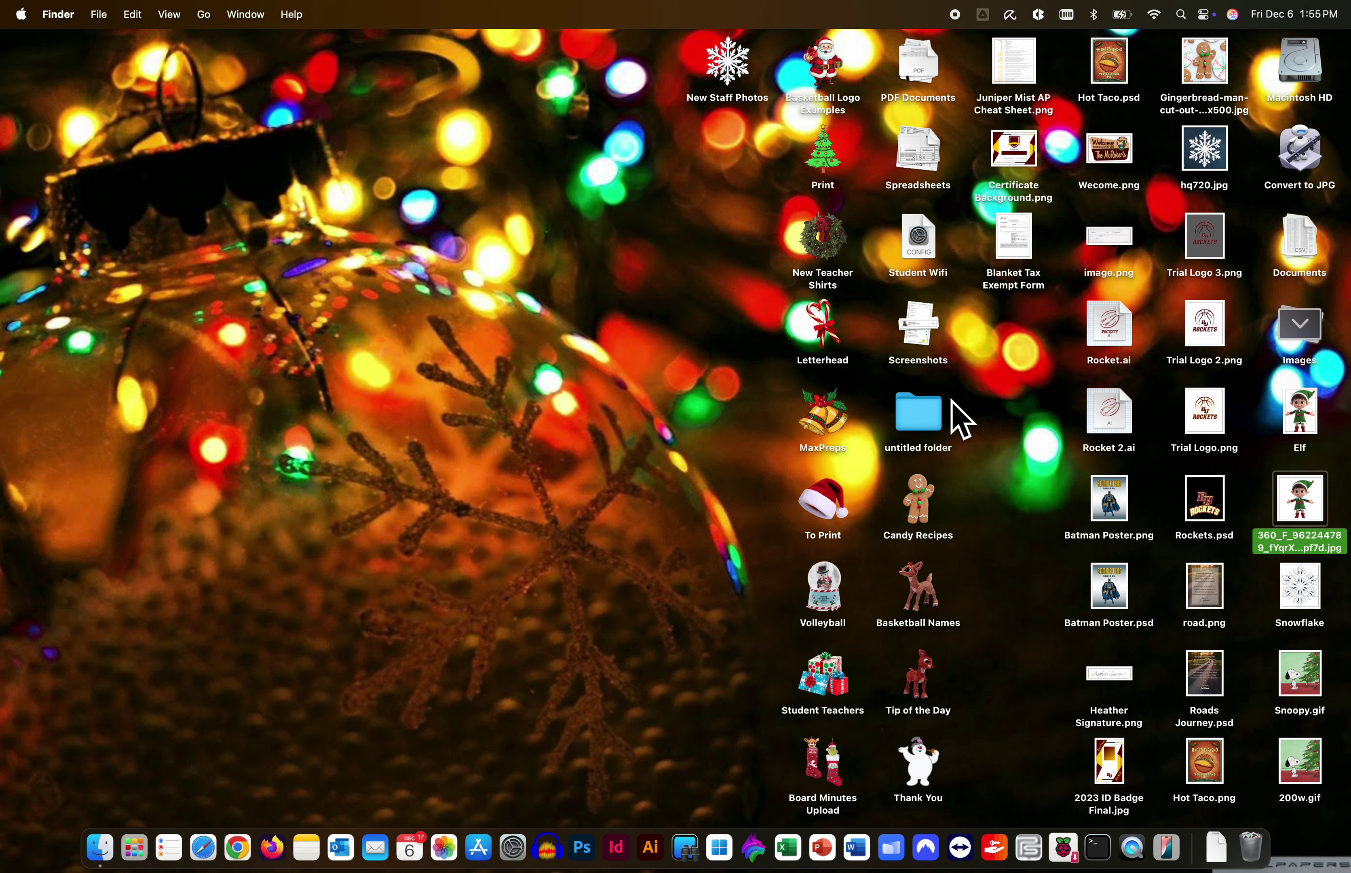
- Set the exported Elf PNG as the untitled folder's icon in its info window, and collapse the desktop's Images stack
click(929, 421)
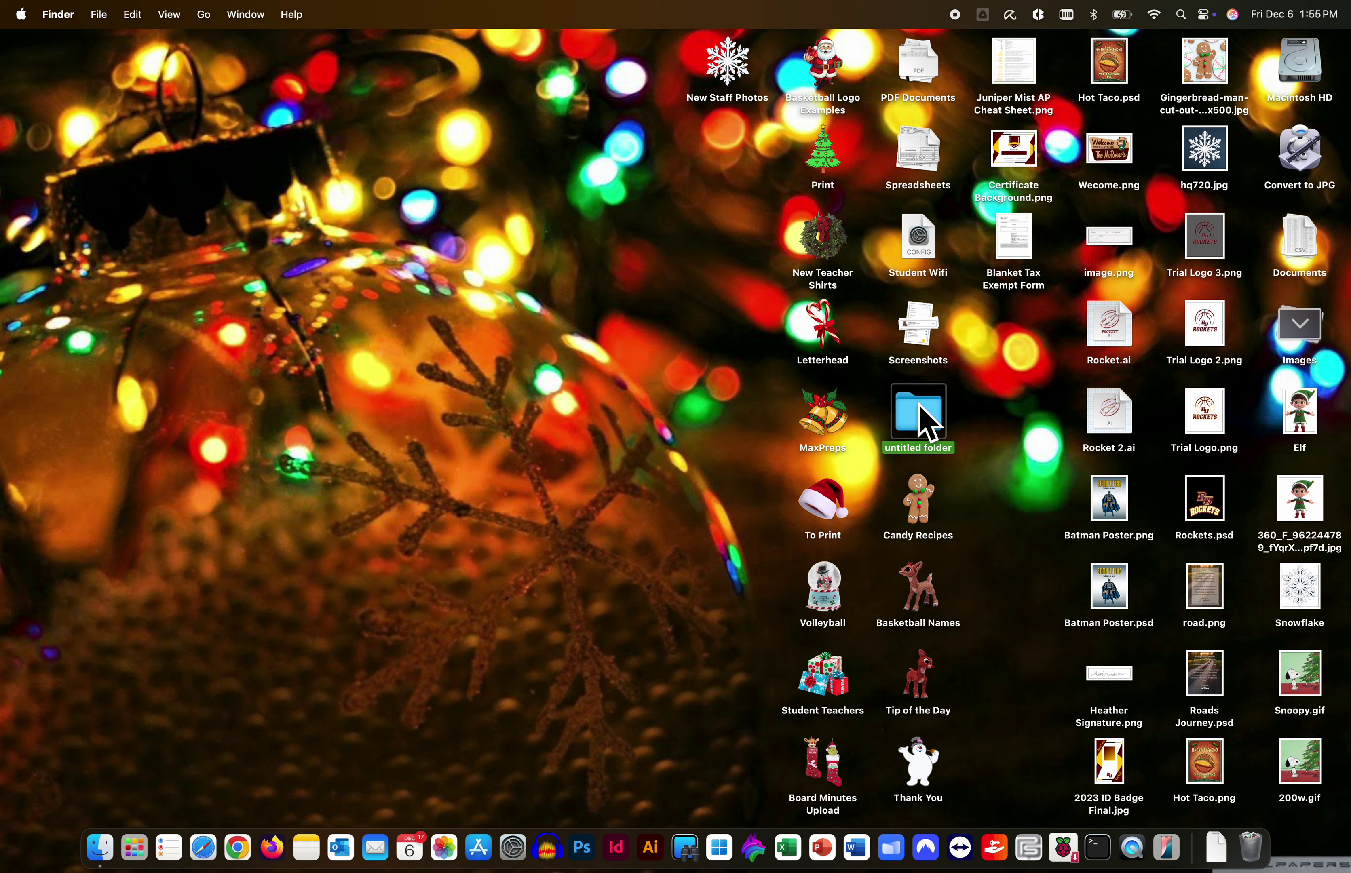
key(super+i)
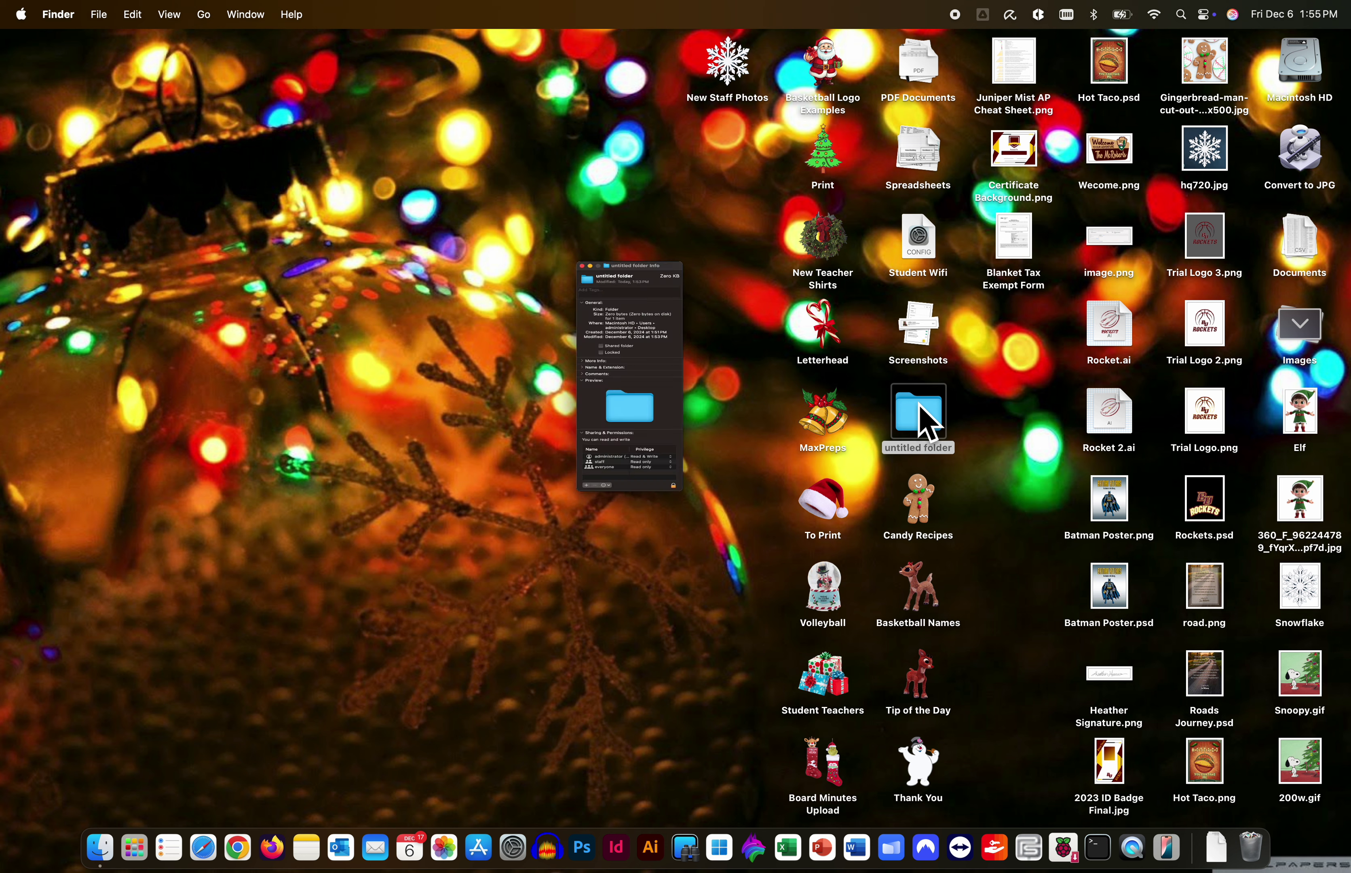
drag(1313, 405, 30, 83)
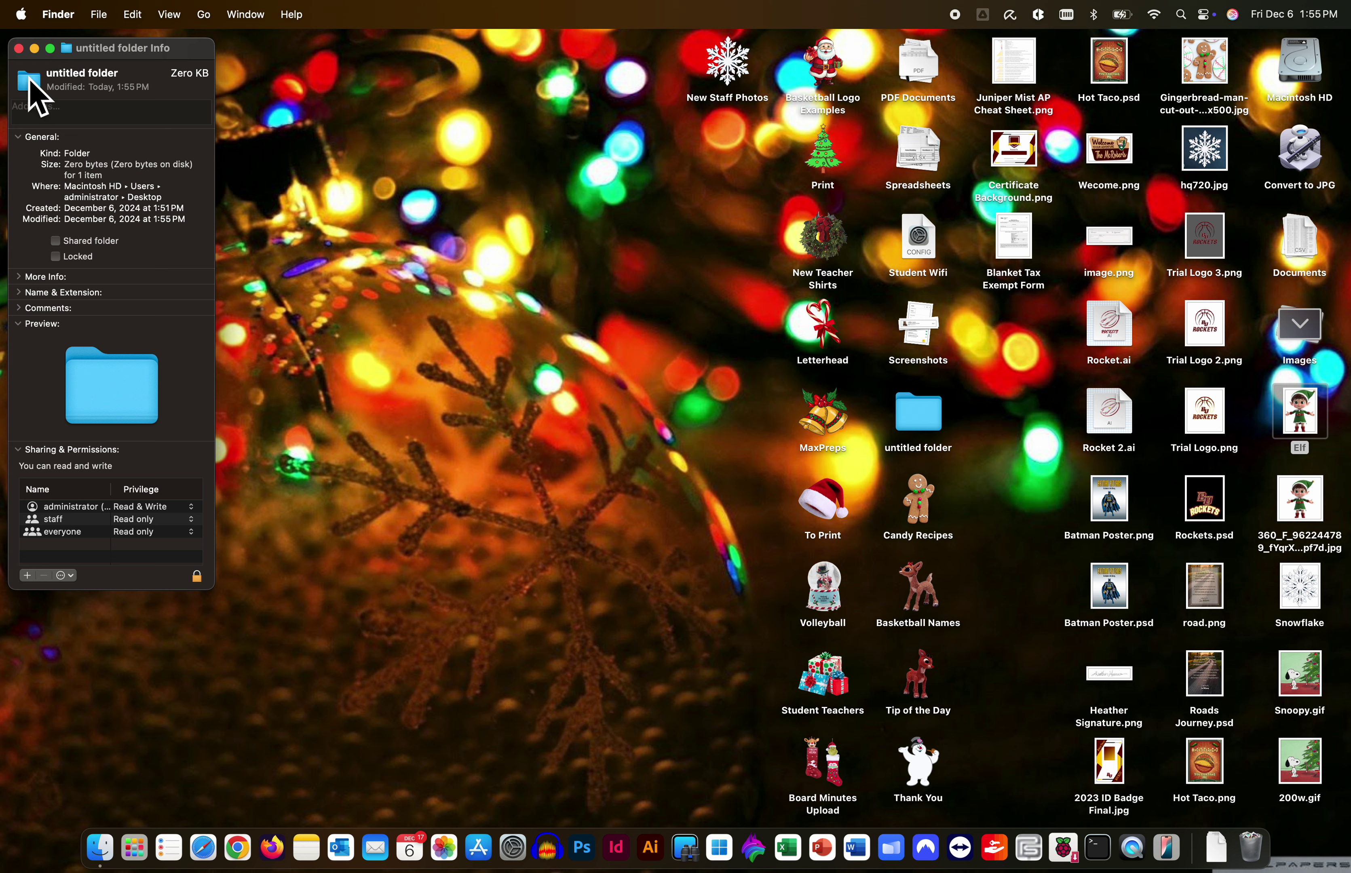
click(18, 48)
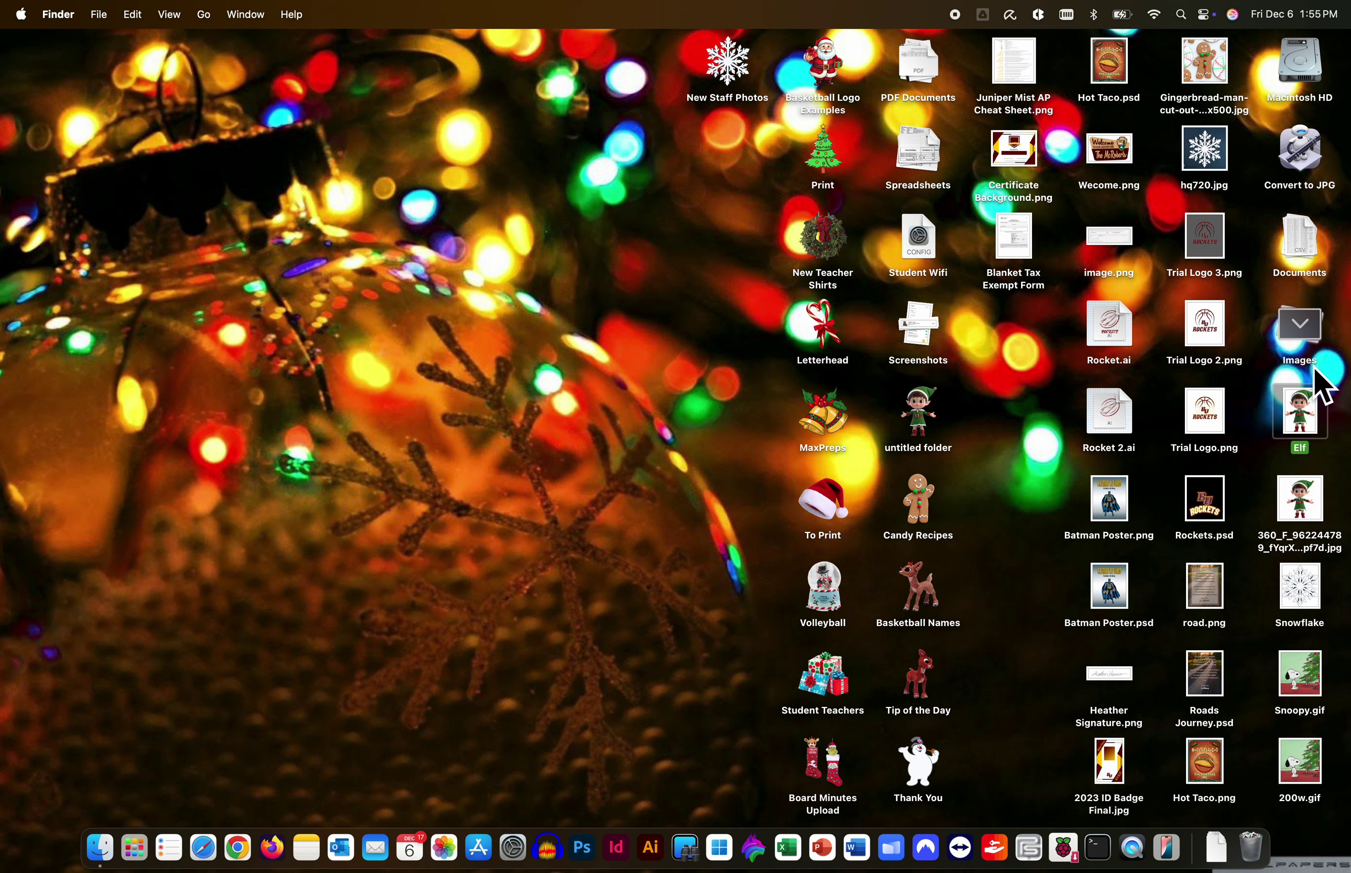
click(1300, 327)
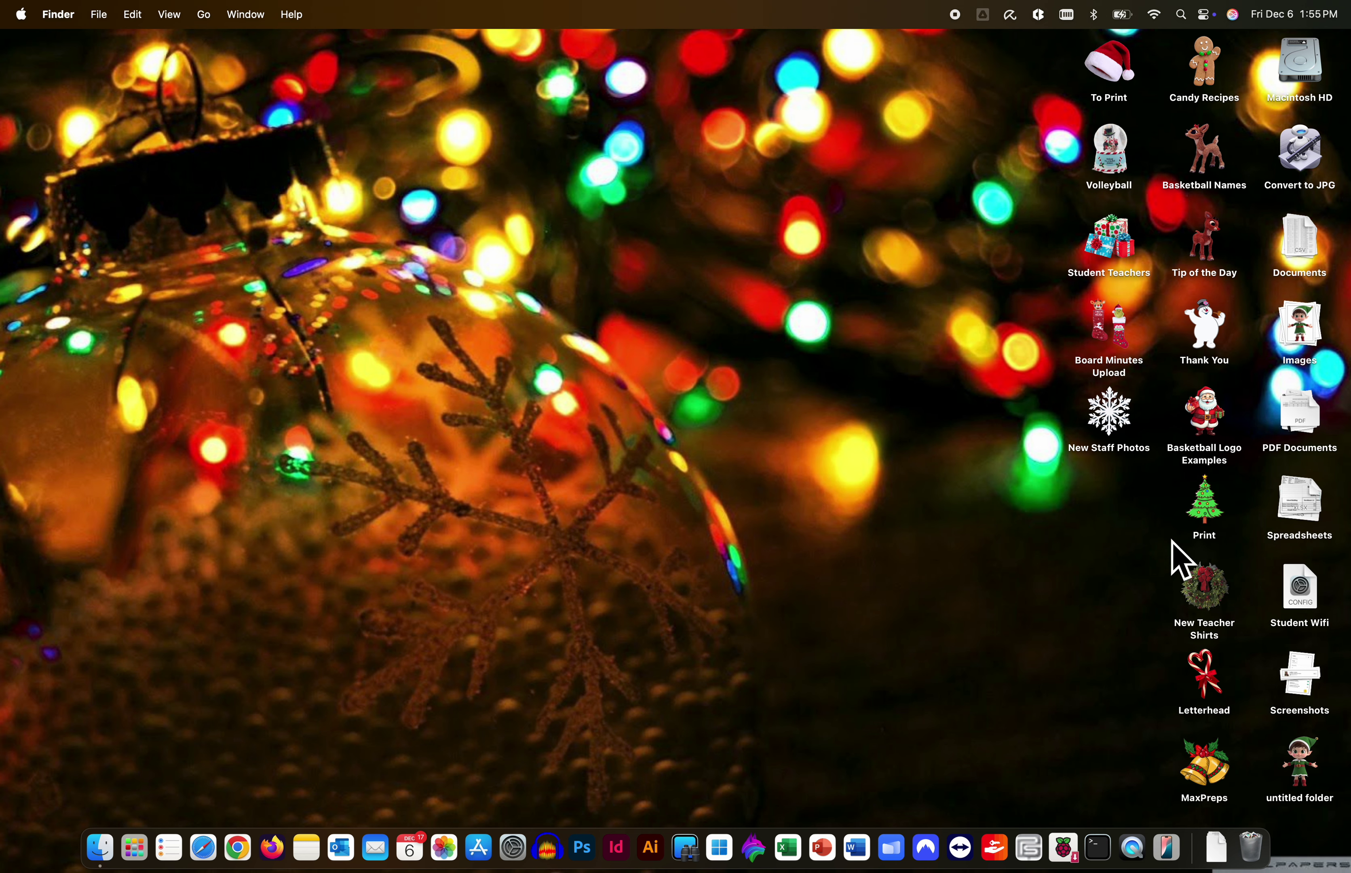
click(1292, 743)
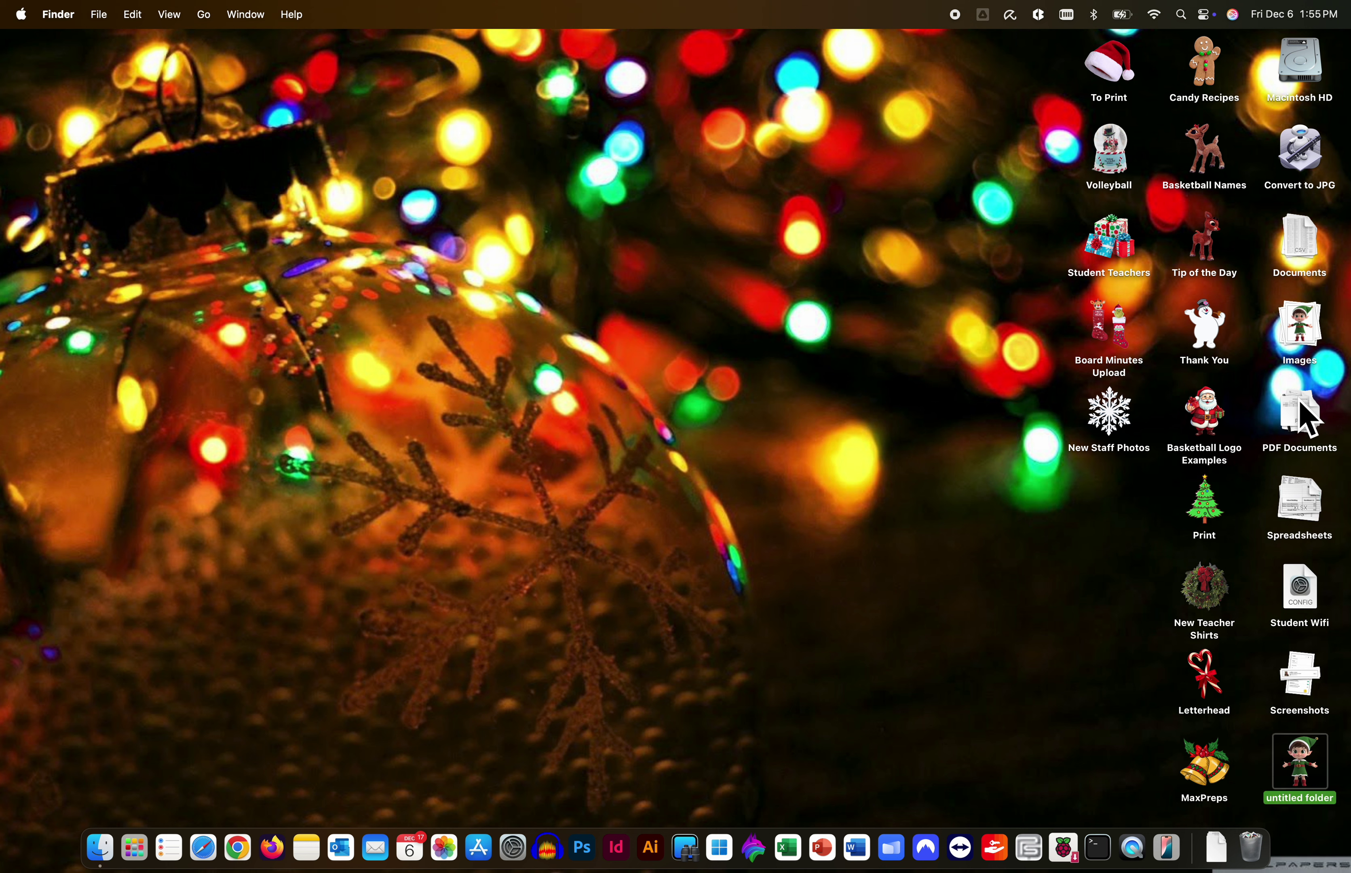
- Set Snoopy.gif from the Images stack as the icon of the students_form CSV in the Documents stack through its info window
click(1300, 247)
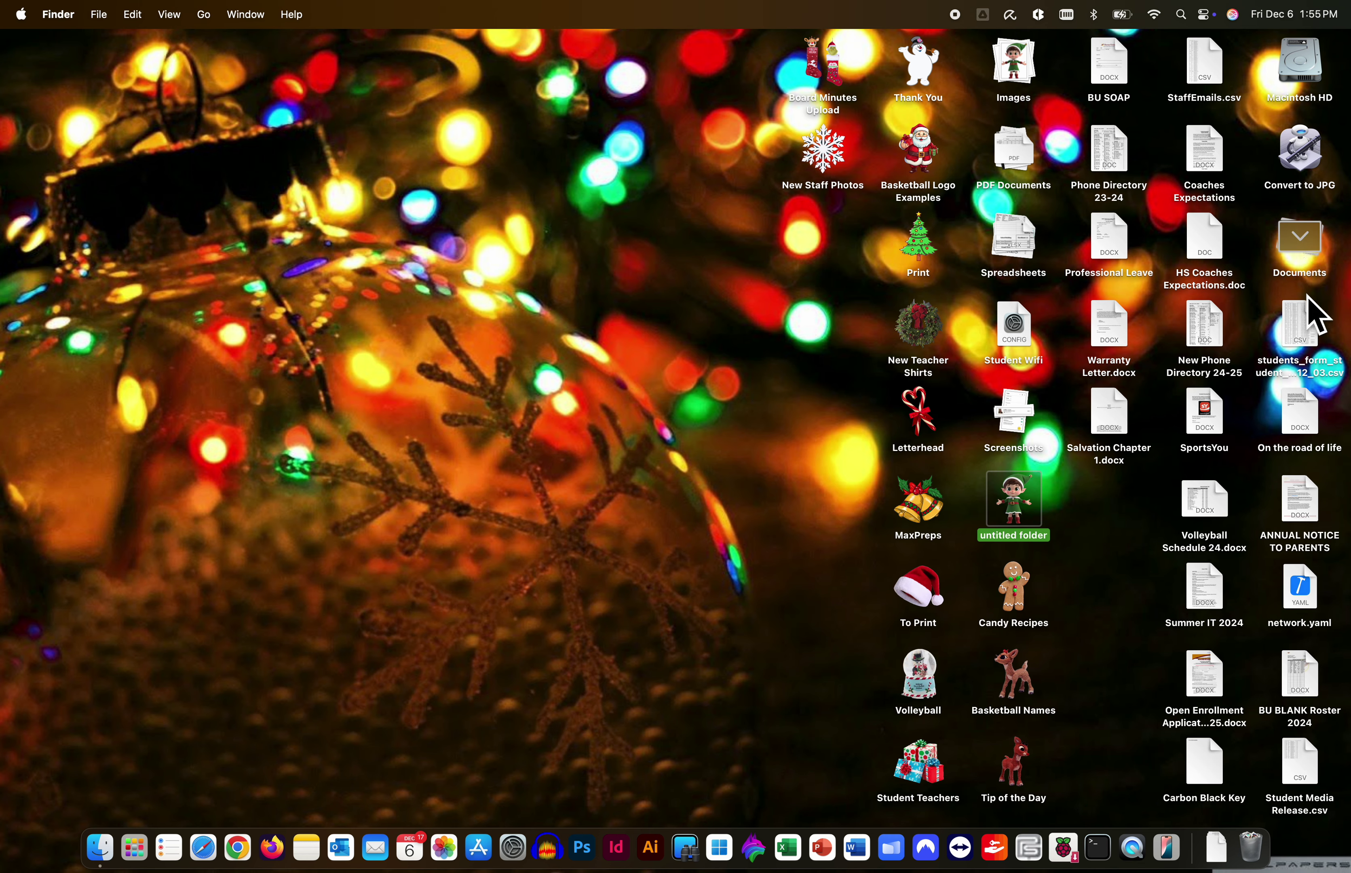
click(1309, 339)
key(super+i)
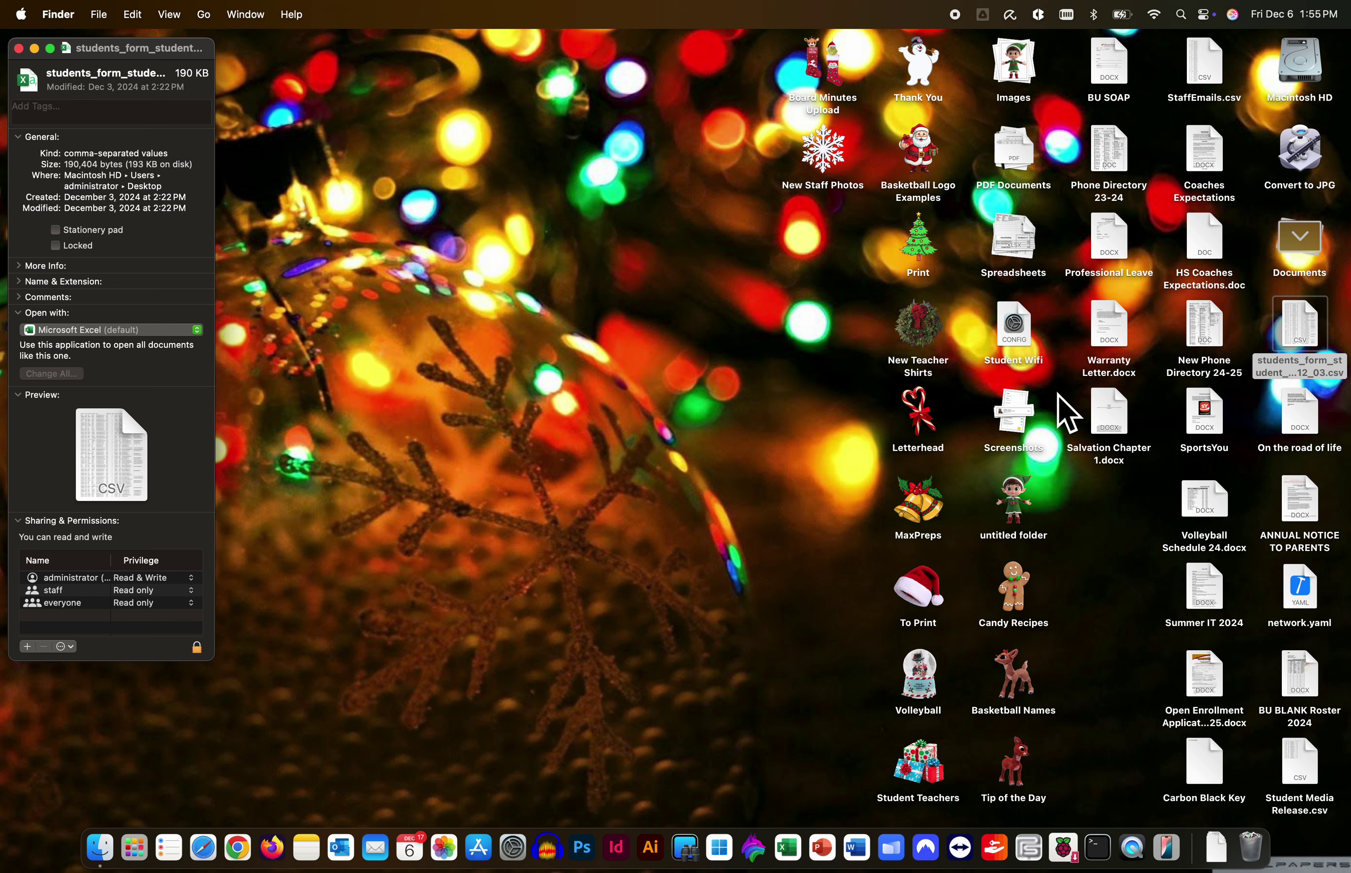
click(1299, 235)
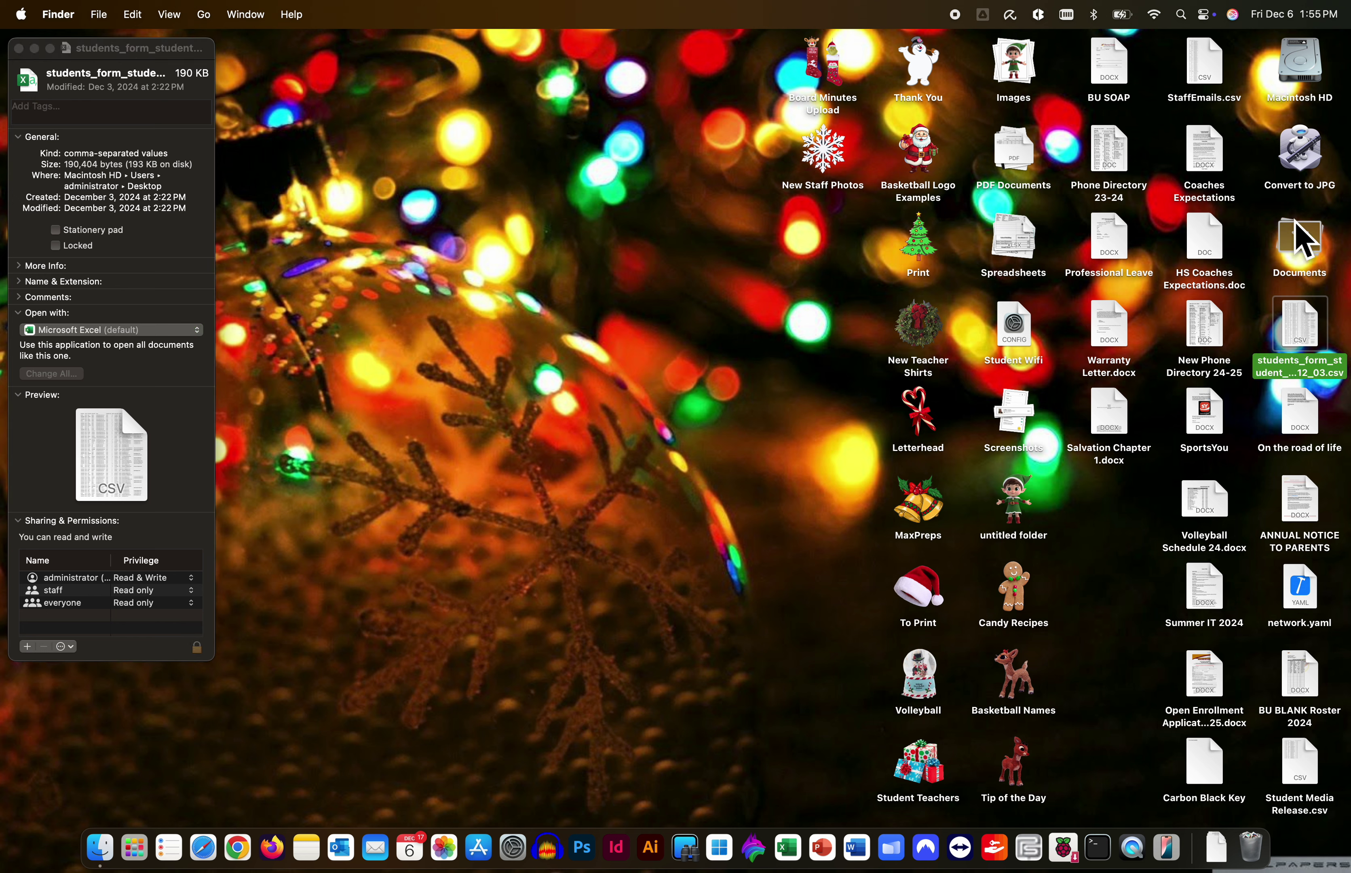
click(1017, 63)
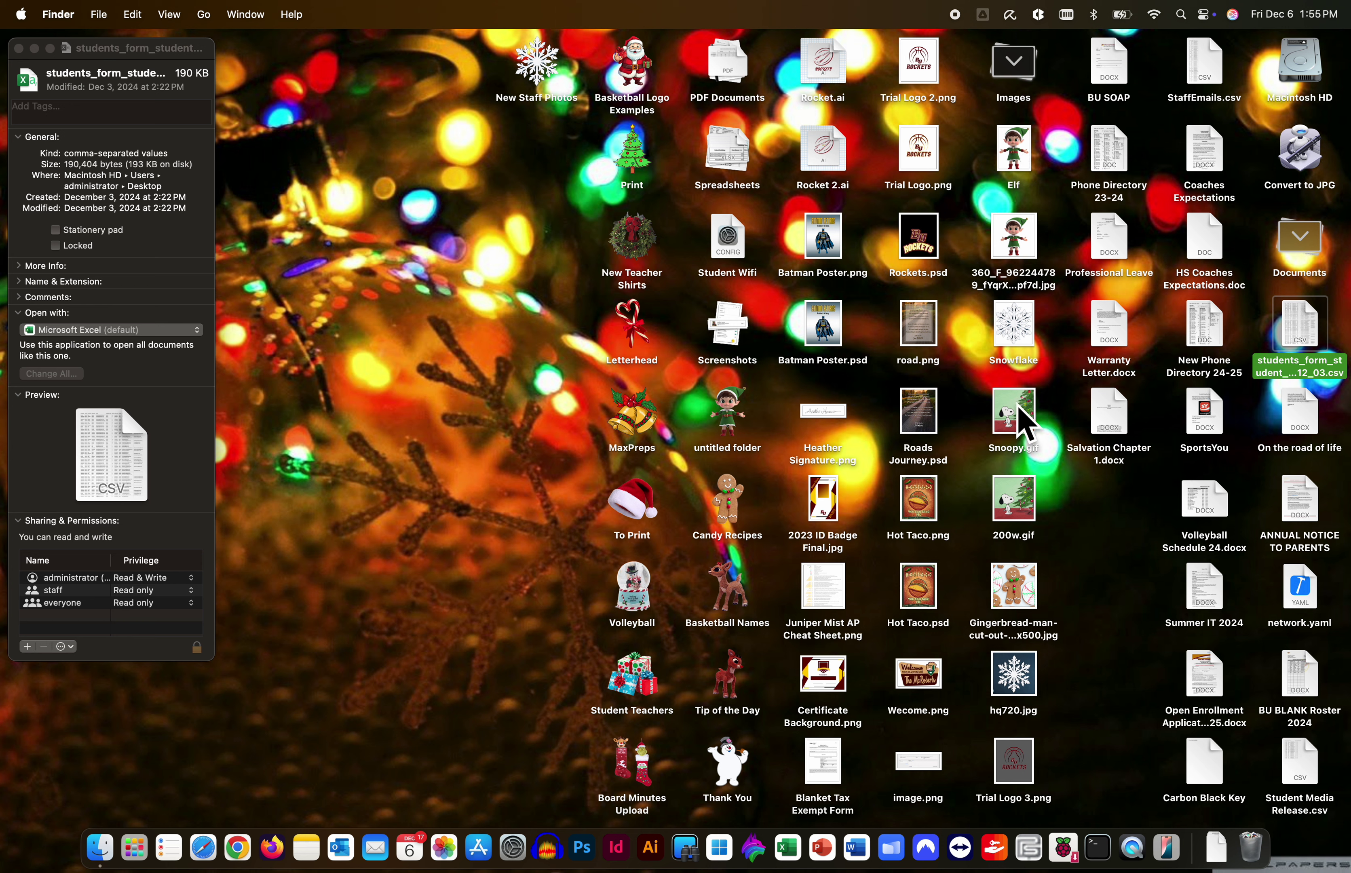
drag(1017, 421, 27, 82)
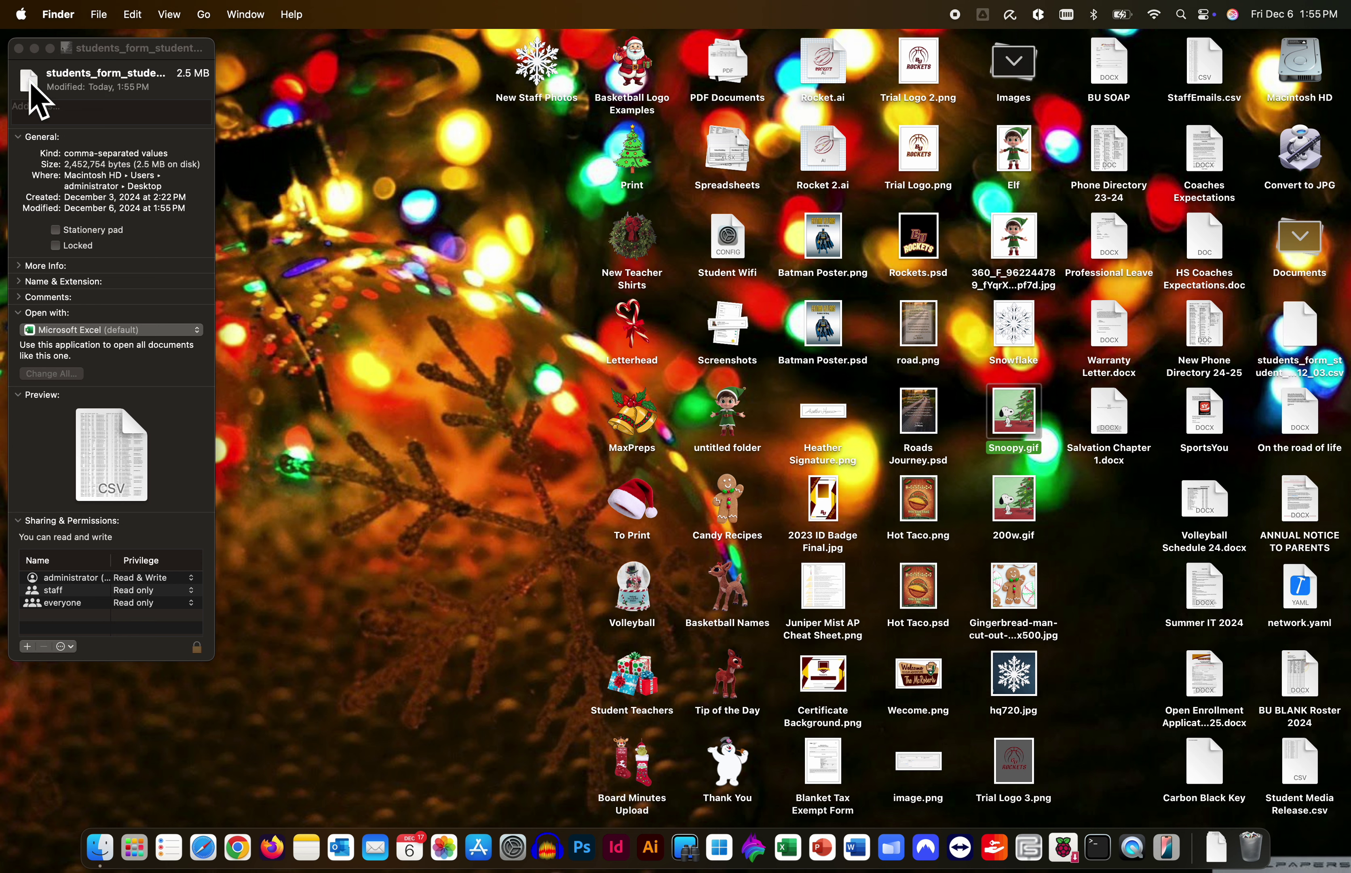
click(18, 48)
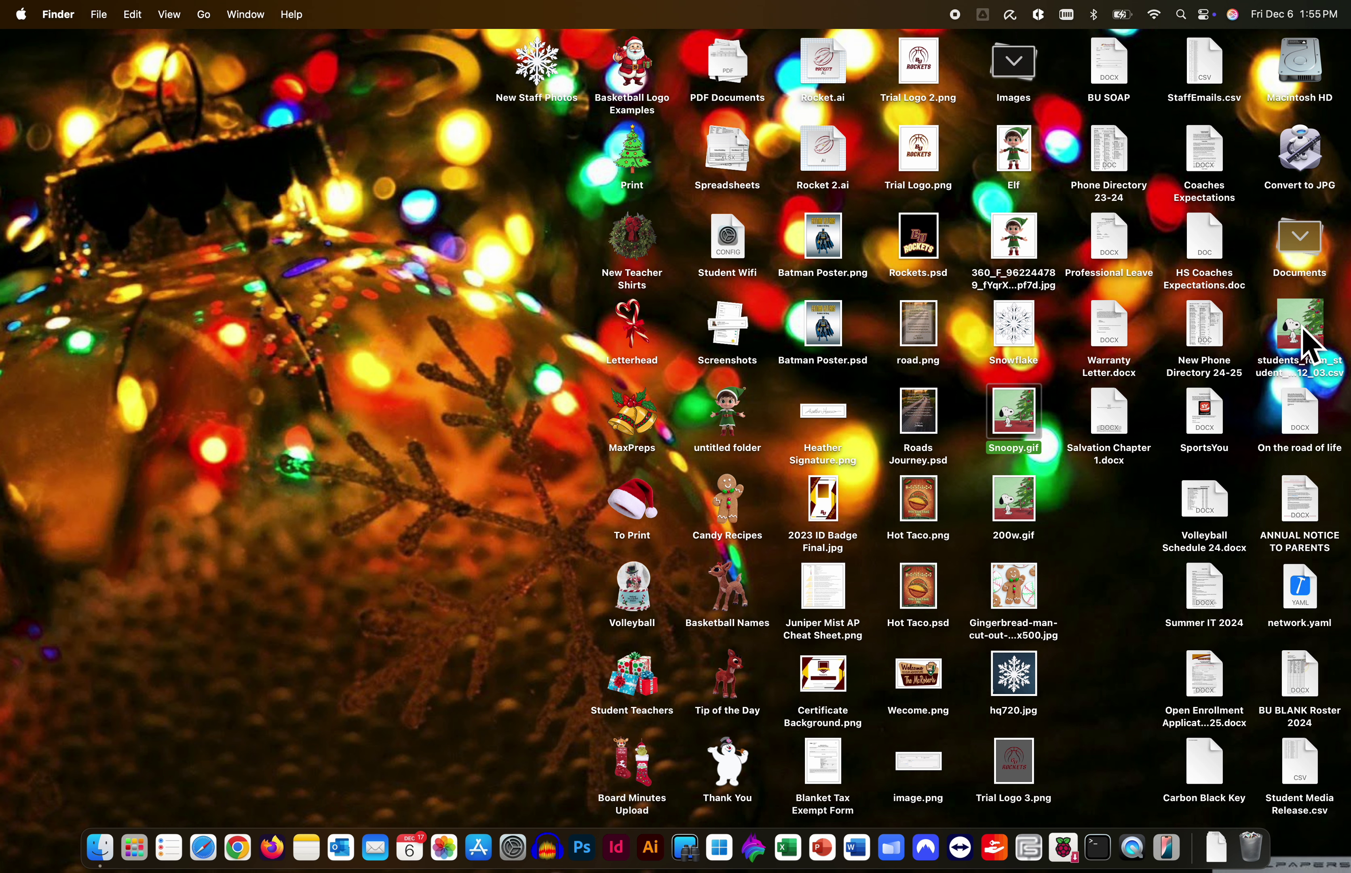
- Undo the icon change on the students_form CSV, close its info window, and collapse the Documents and Images stacks
click(1312, 346)
key(super+i)
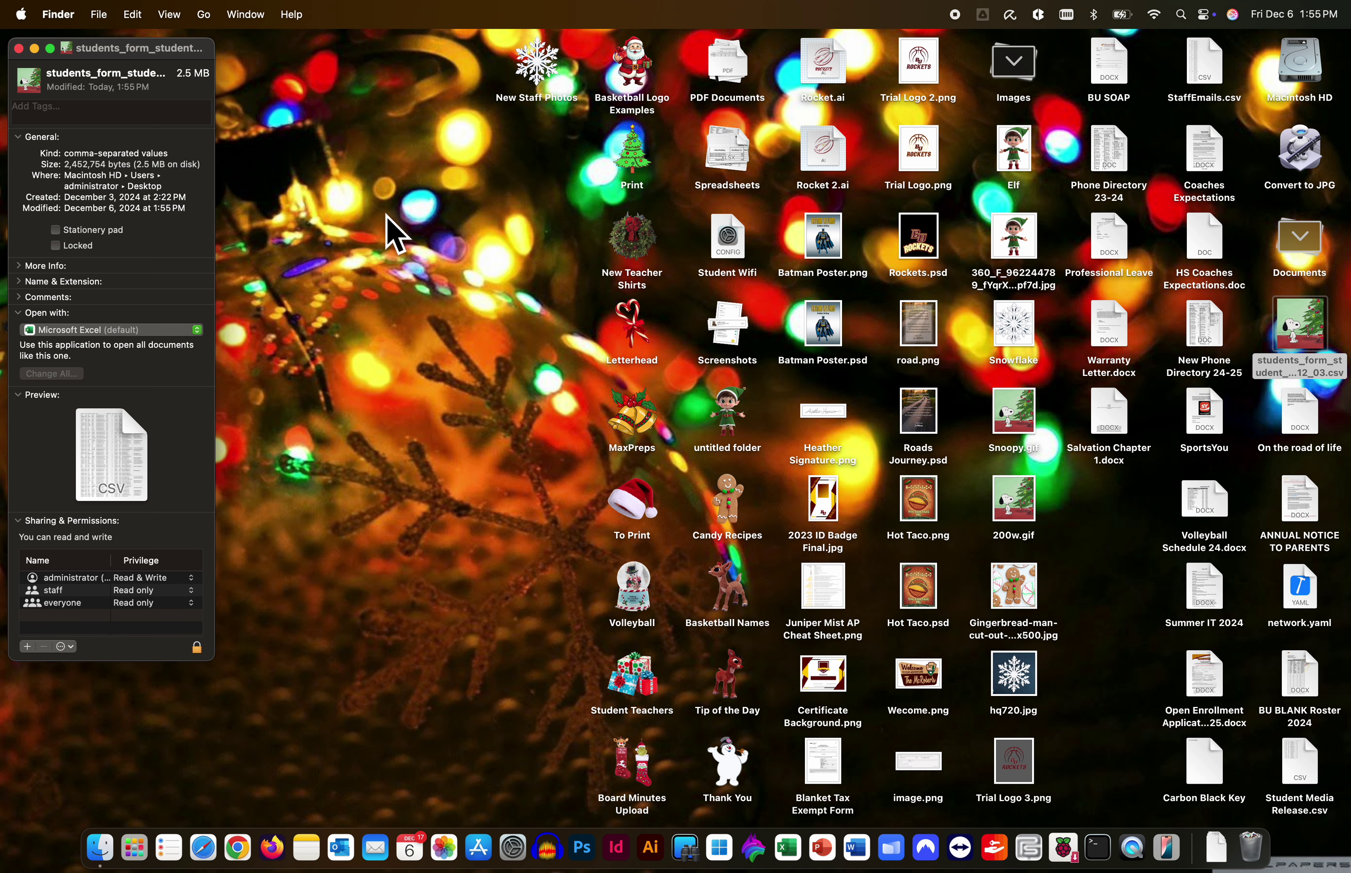
click(128, 15)
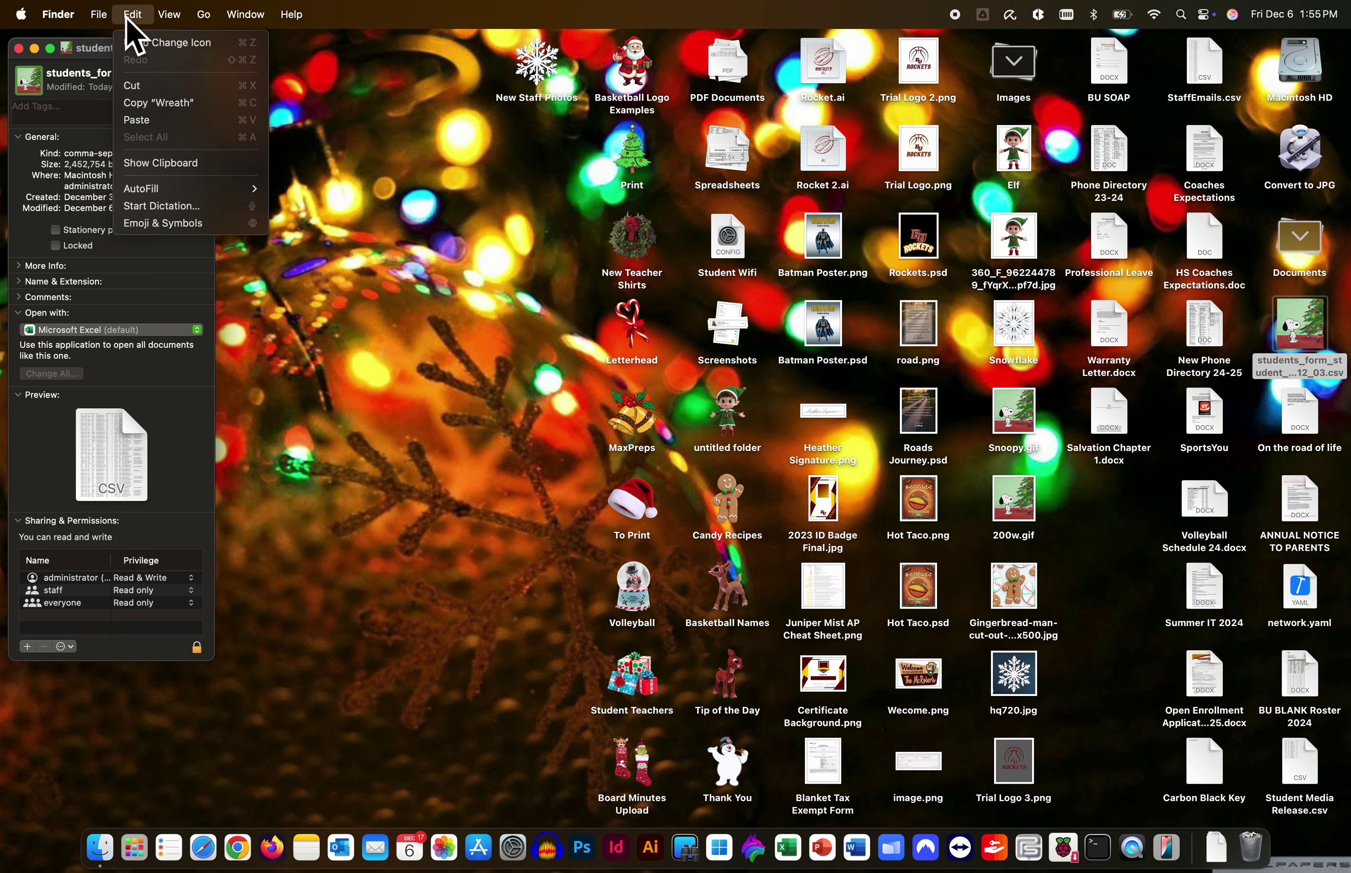
click(142, 43)
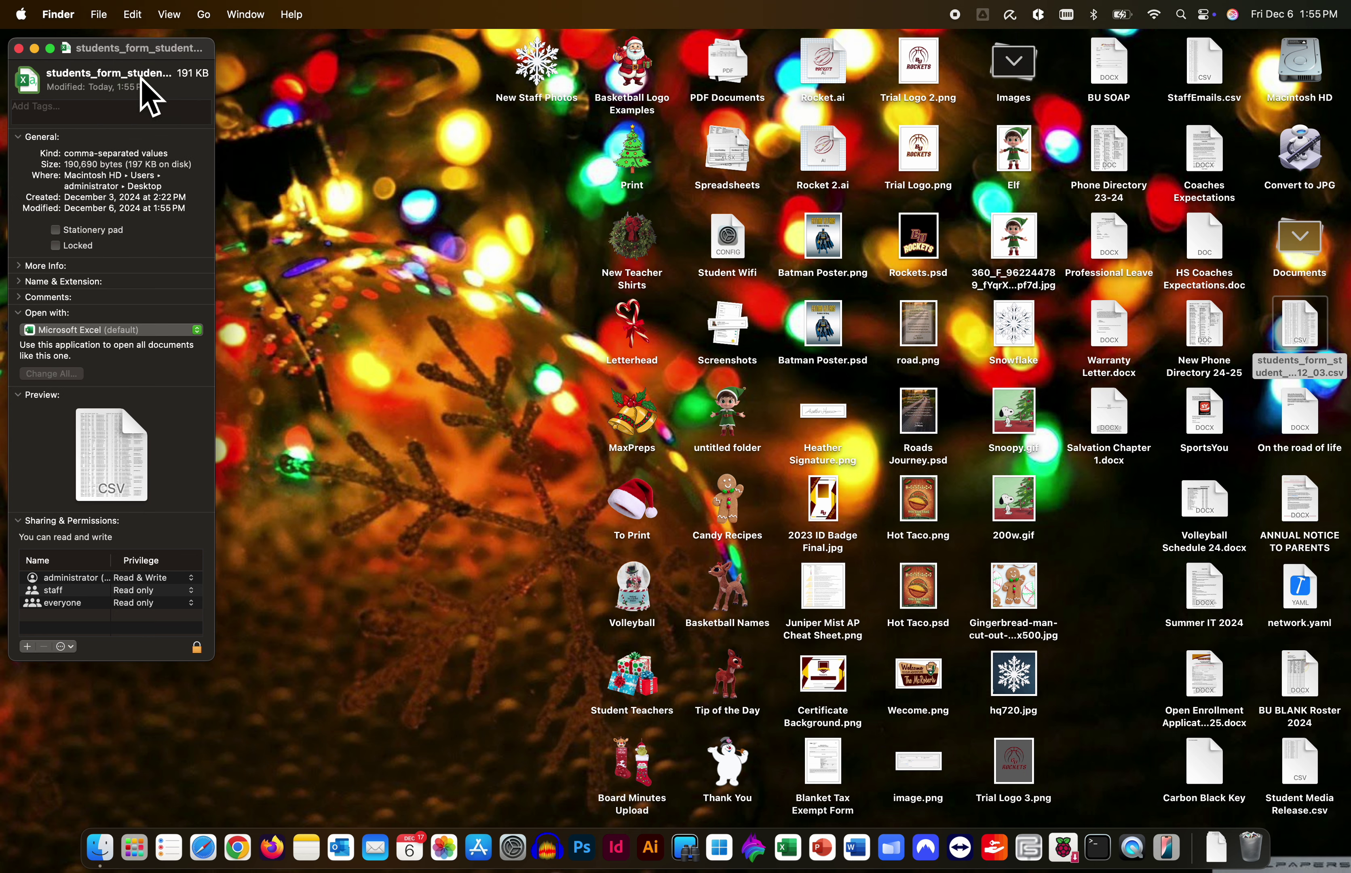
click(19, 49)
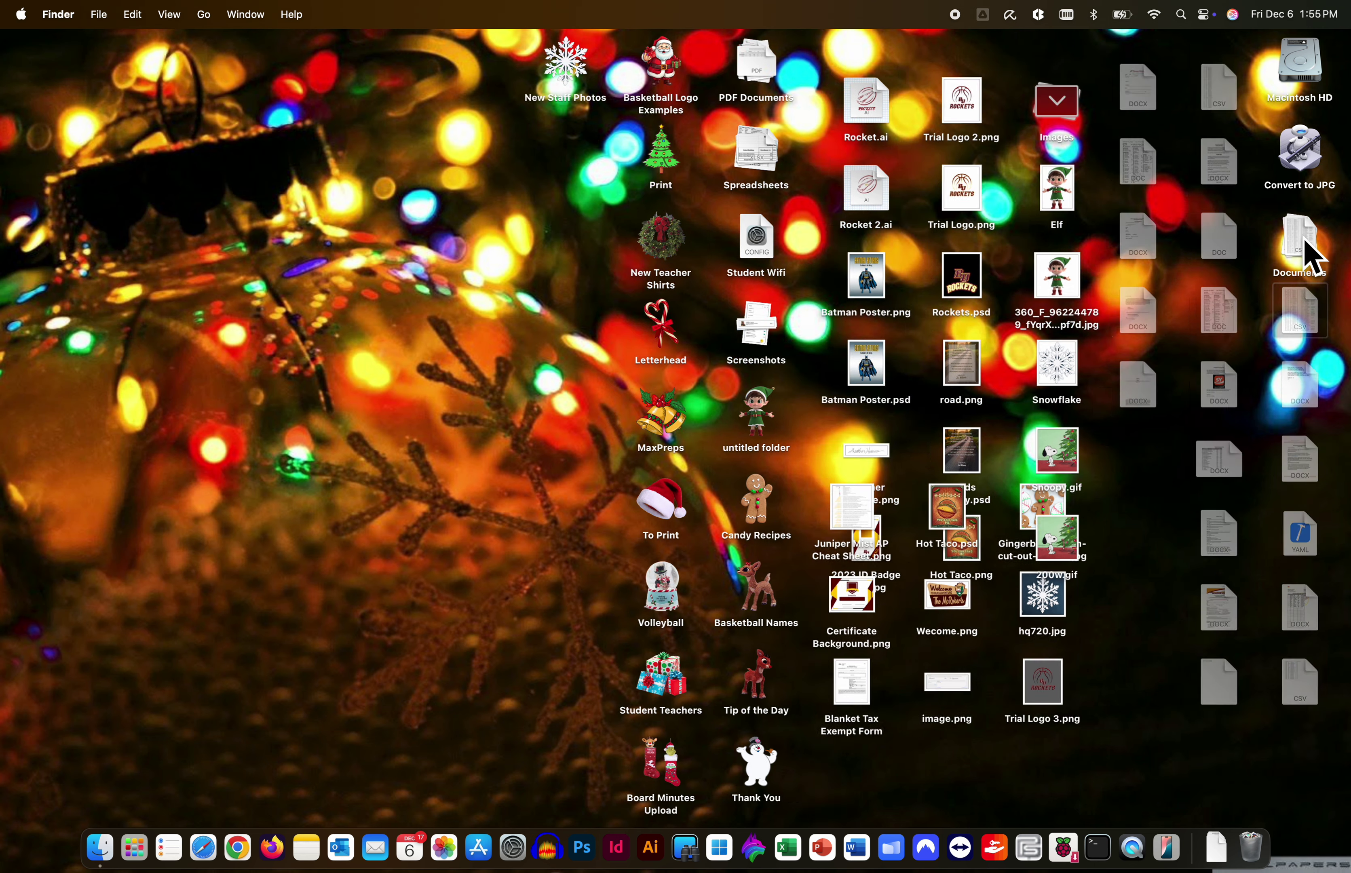
click(1300, 335)
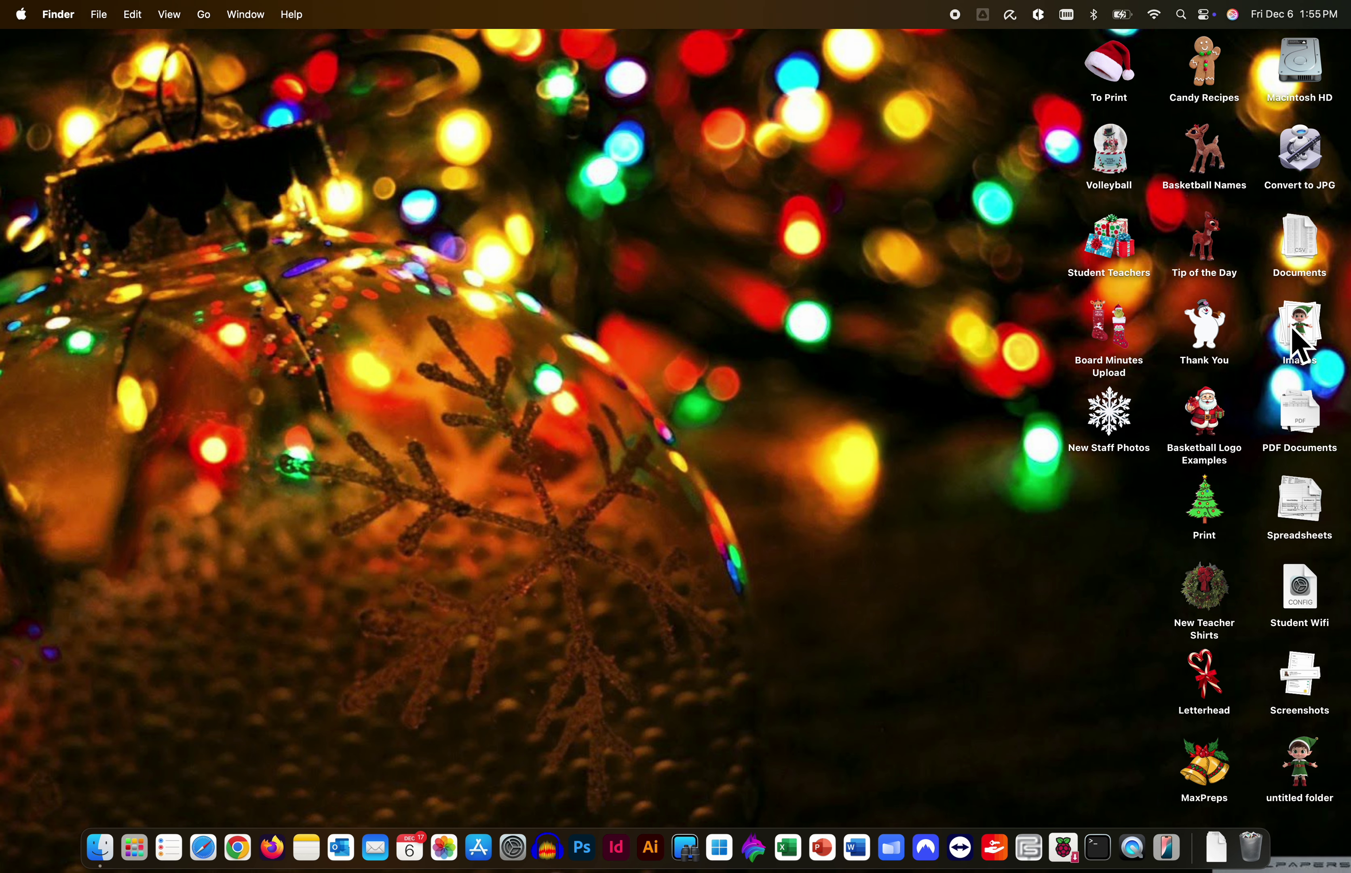